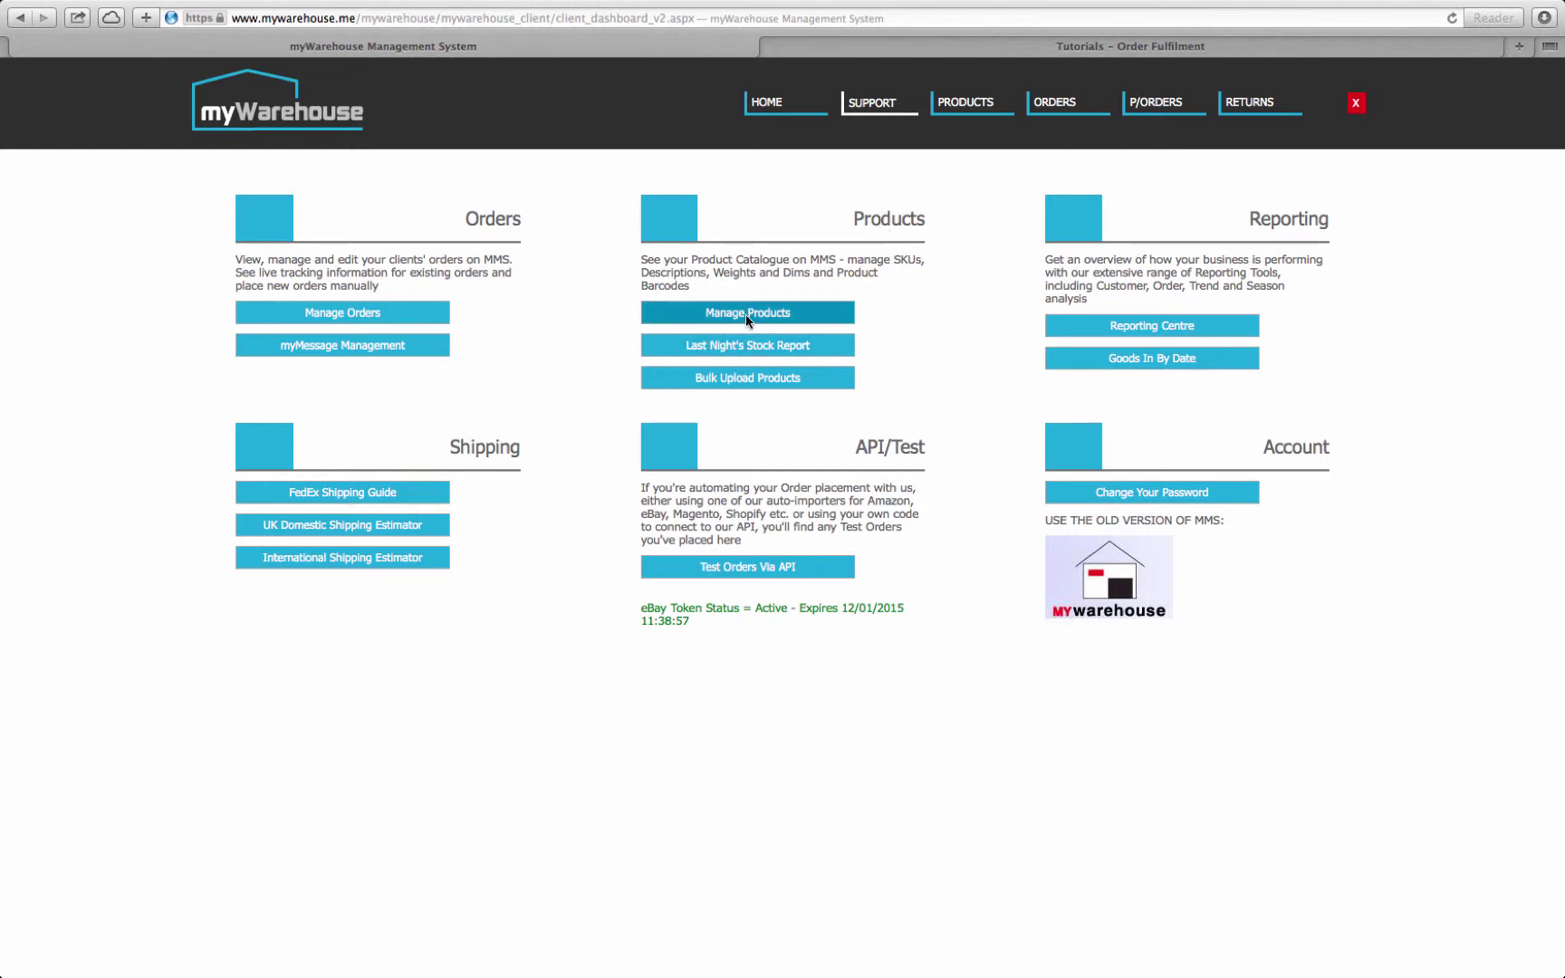
Open the Products page and search the catalogue for the partial SKU 'whi_'.
left_click(962, 112)
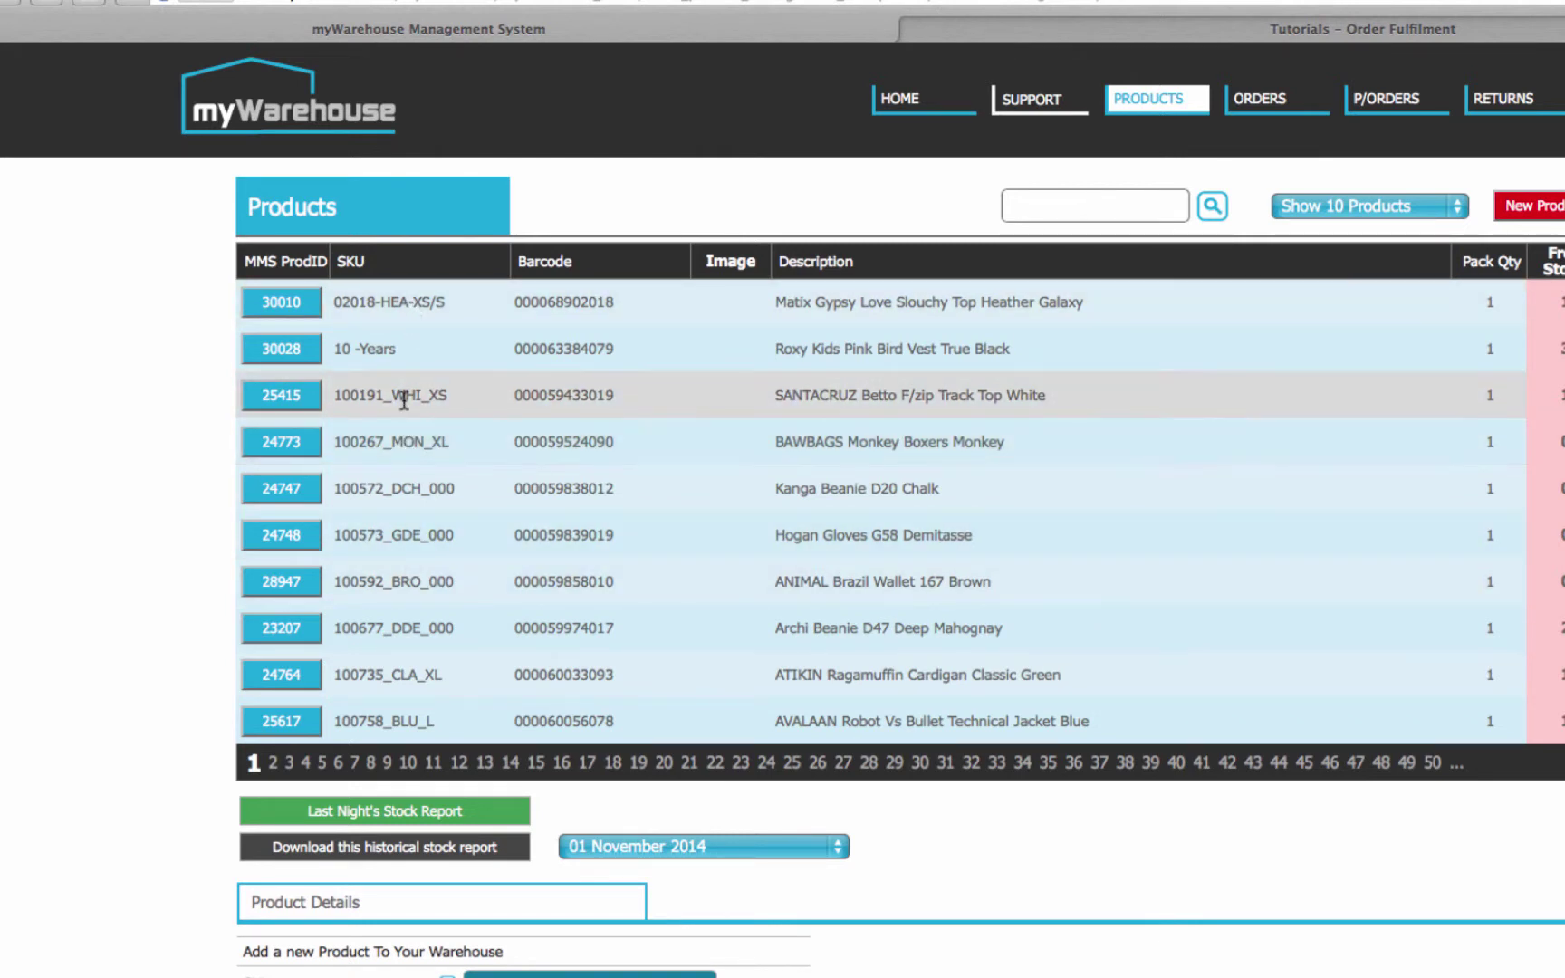
left_click(1015, 211)
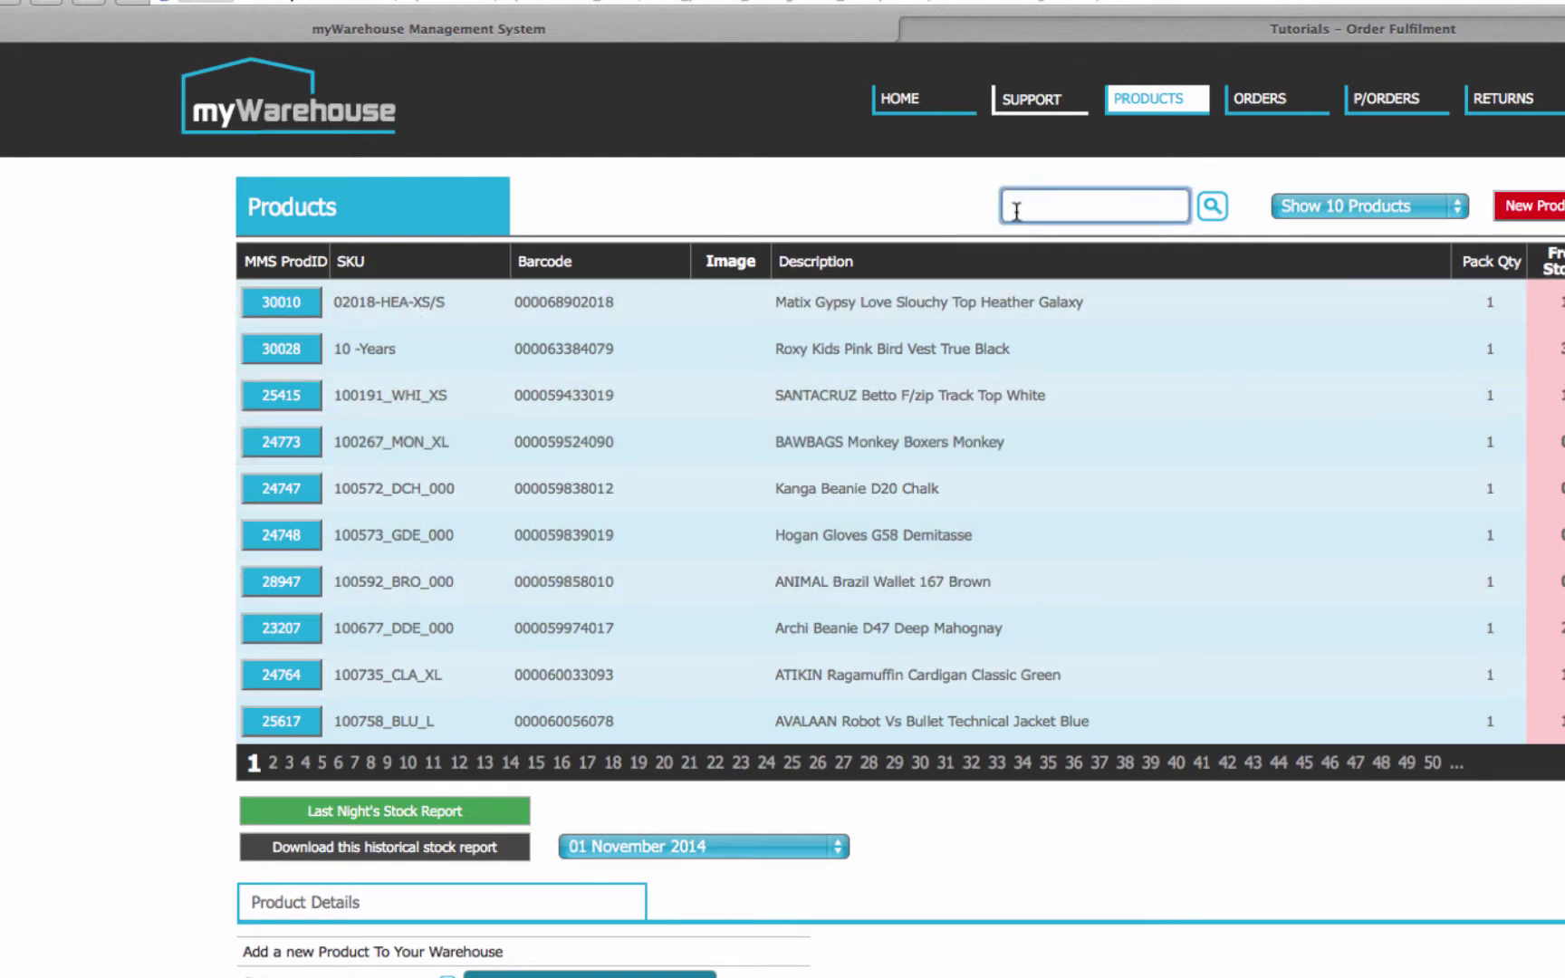
type("whi_")
left_click(1211, 208)
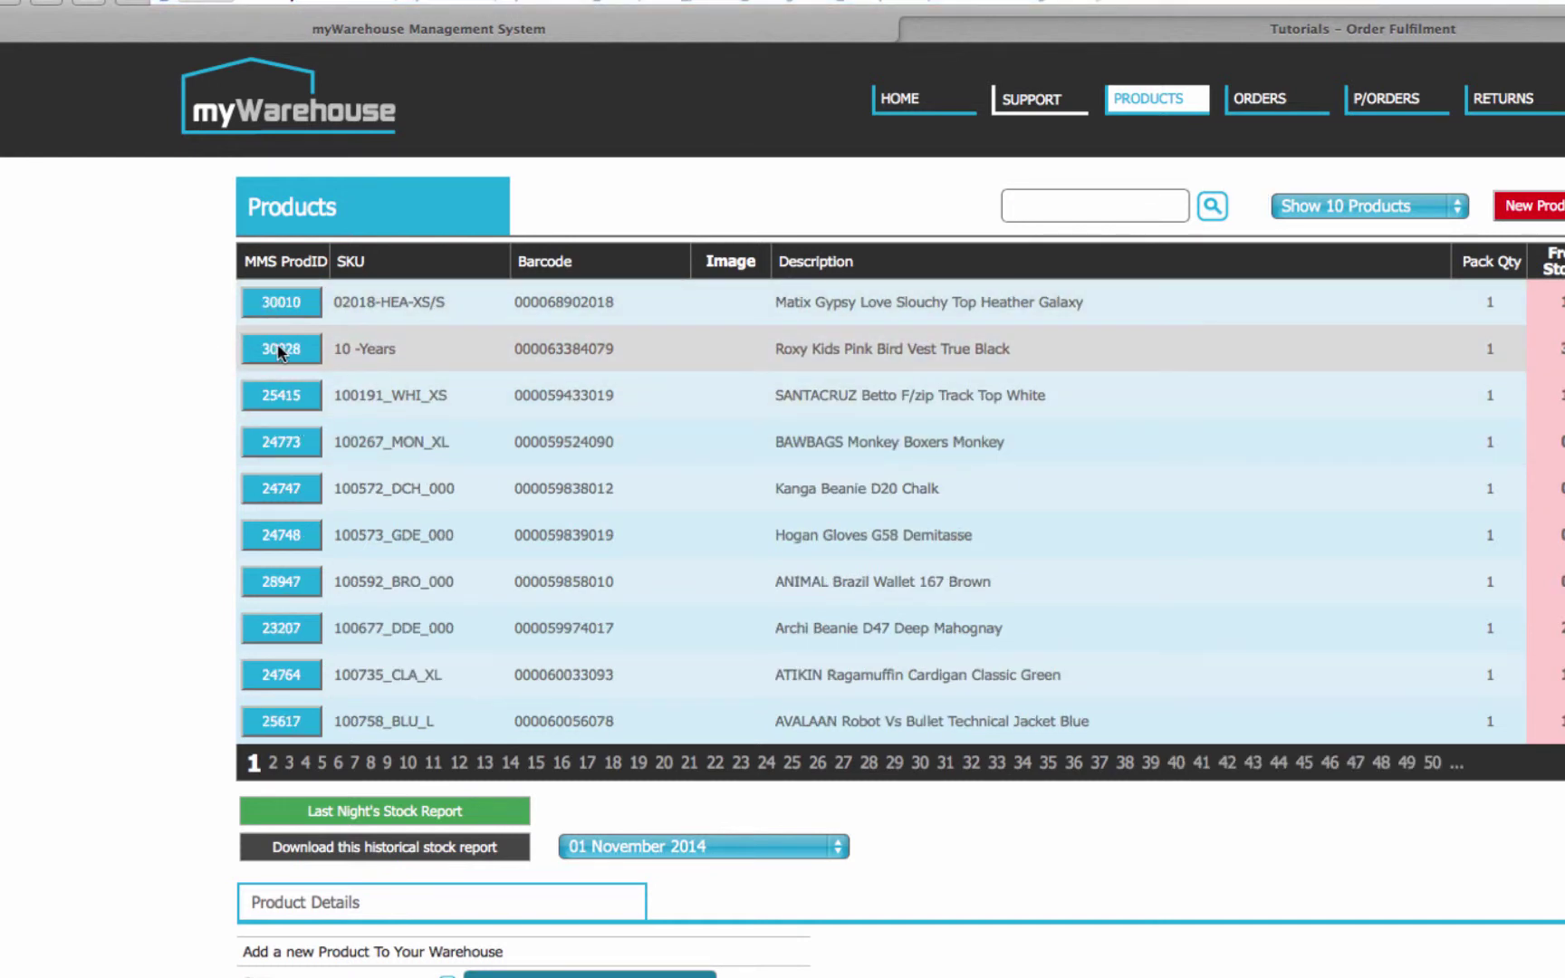
Open product 30010's details and review its barcode, description, height and depth fields.
left_click(300, 303)
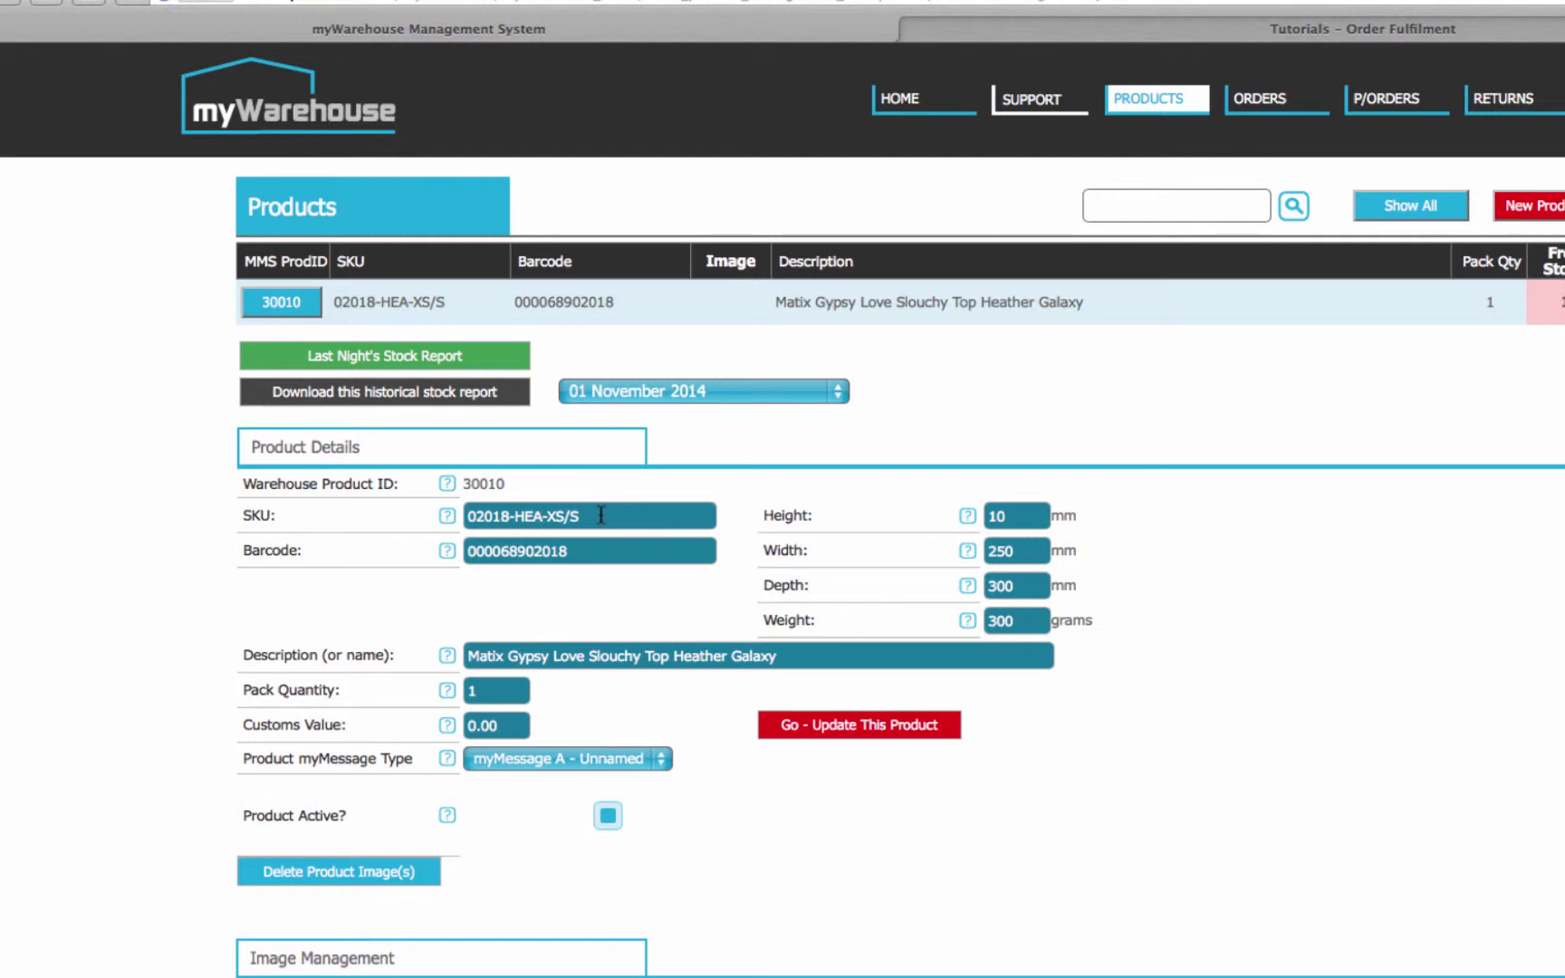
left_click(584, 548)
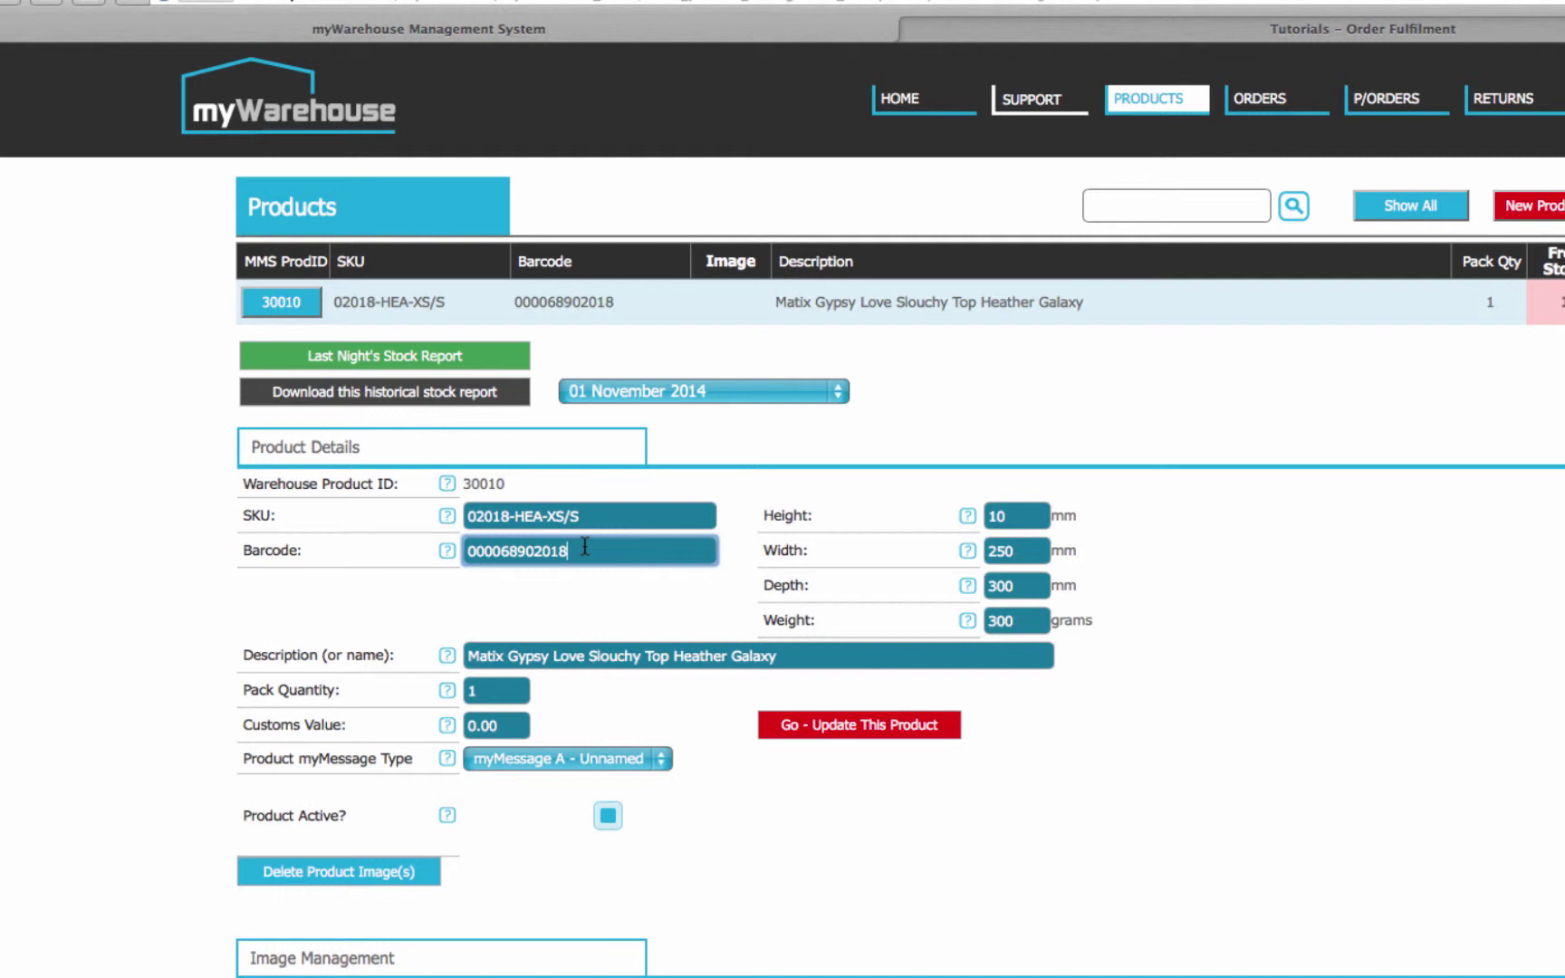
left_click(777, 656)
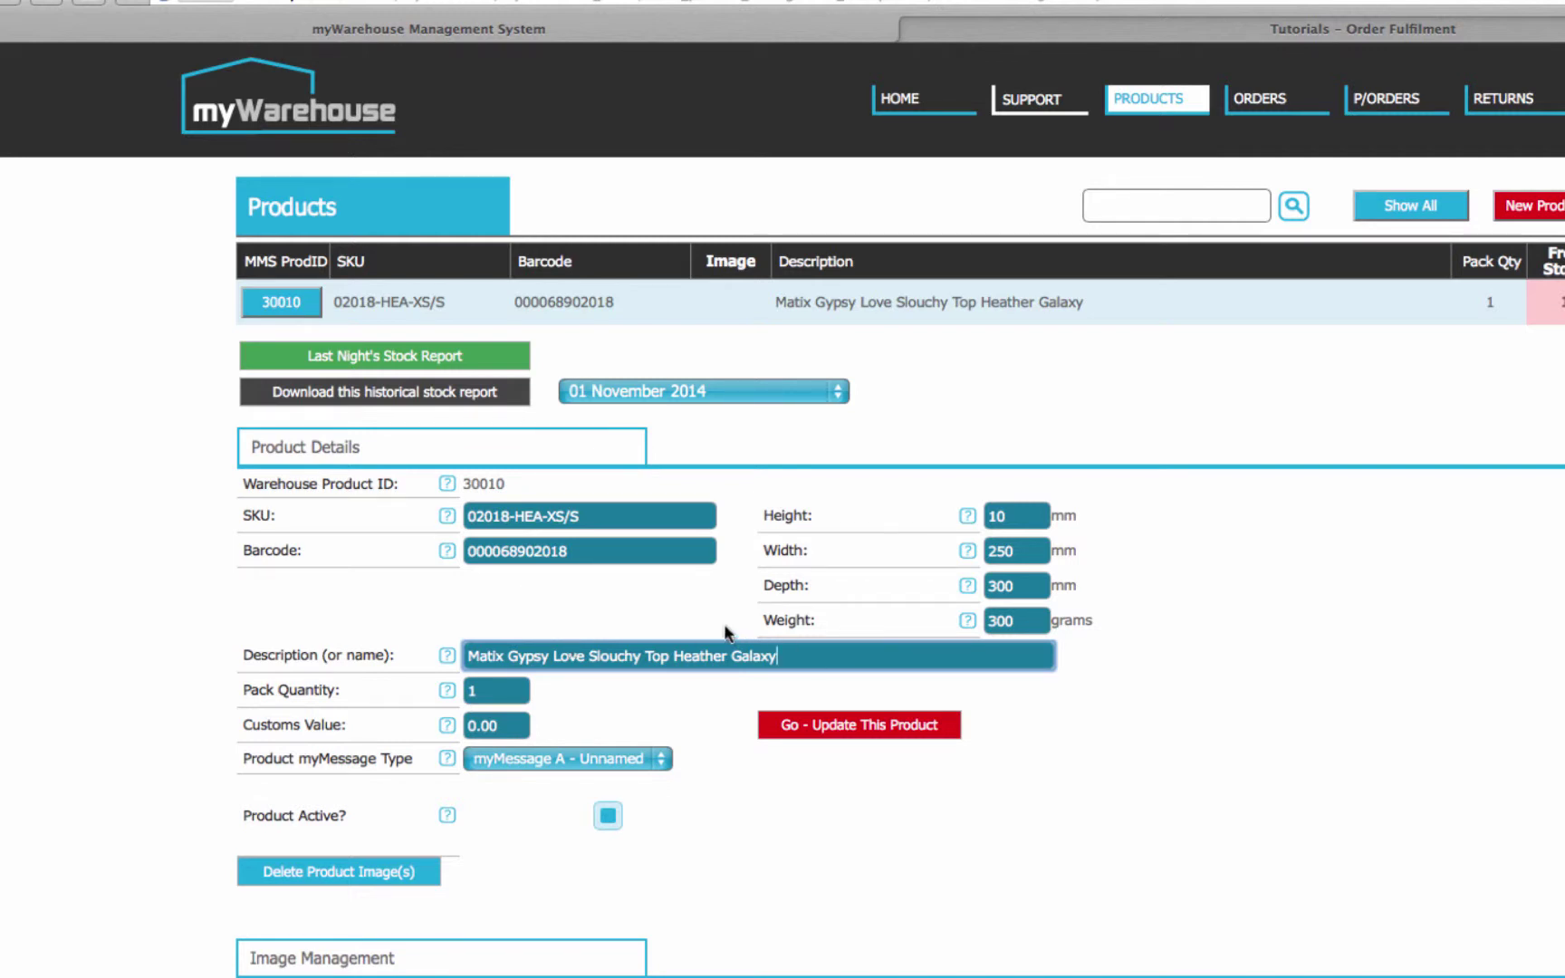
left_click(674, 606)
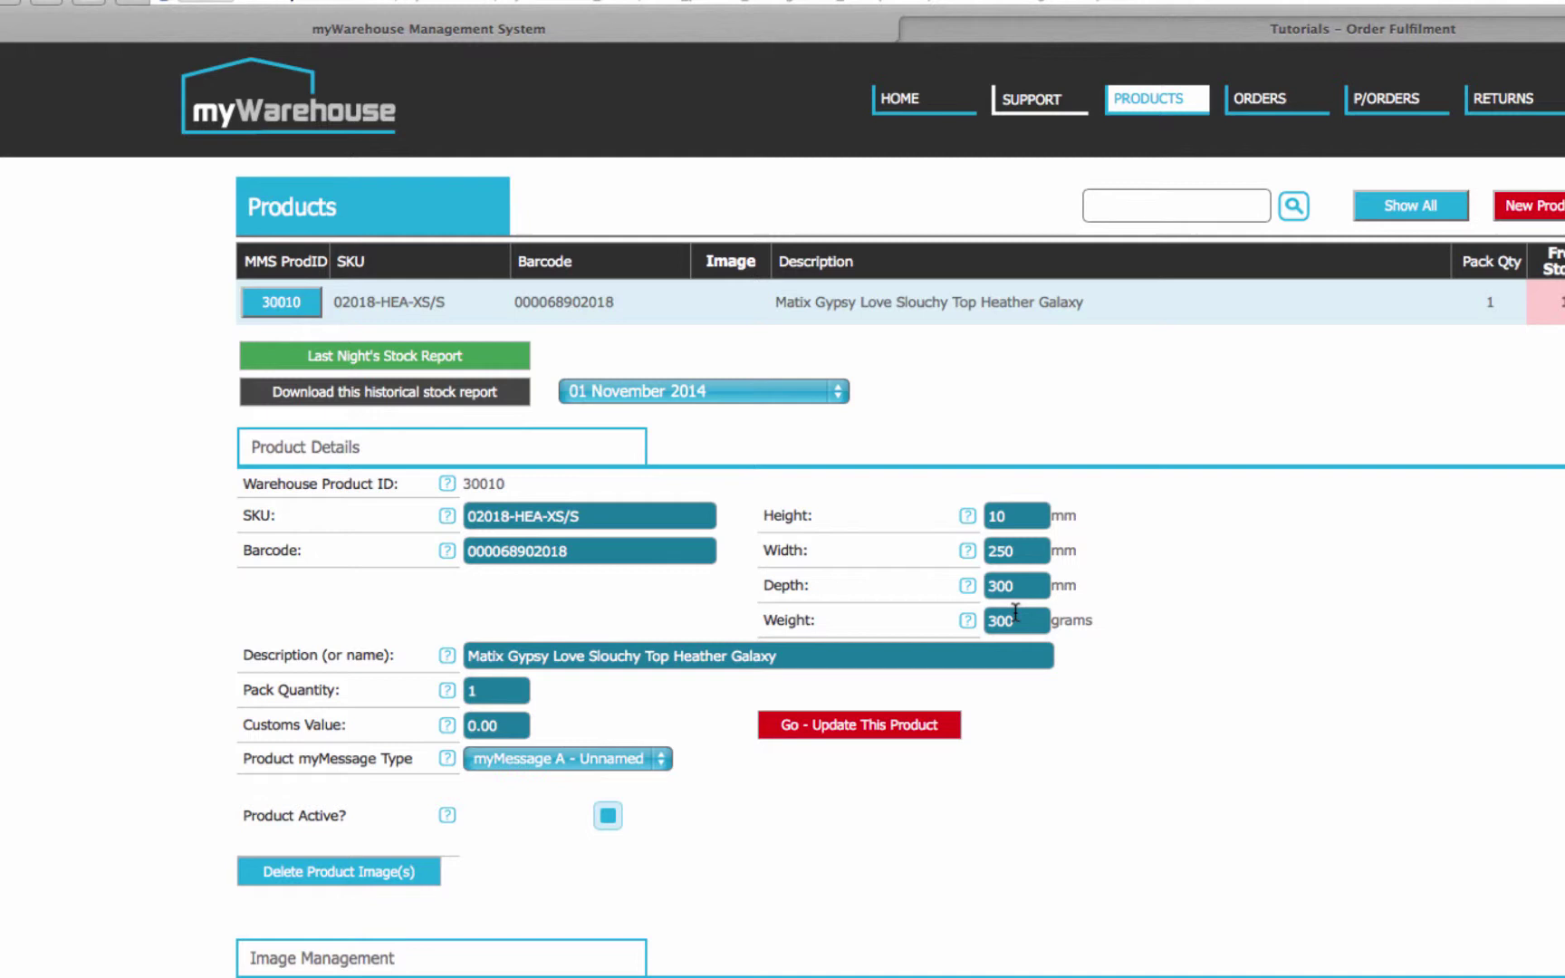
left_click(1024, 520)
left_click(1025, 541)
left_click(1025, 580)
left_click(1035, 520)
left_click(511, 729)
left_click(564, 760)
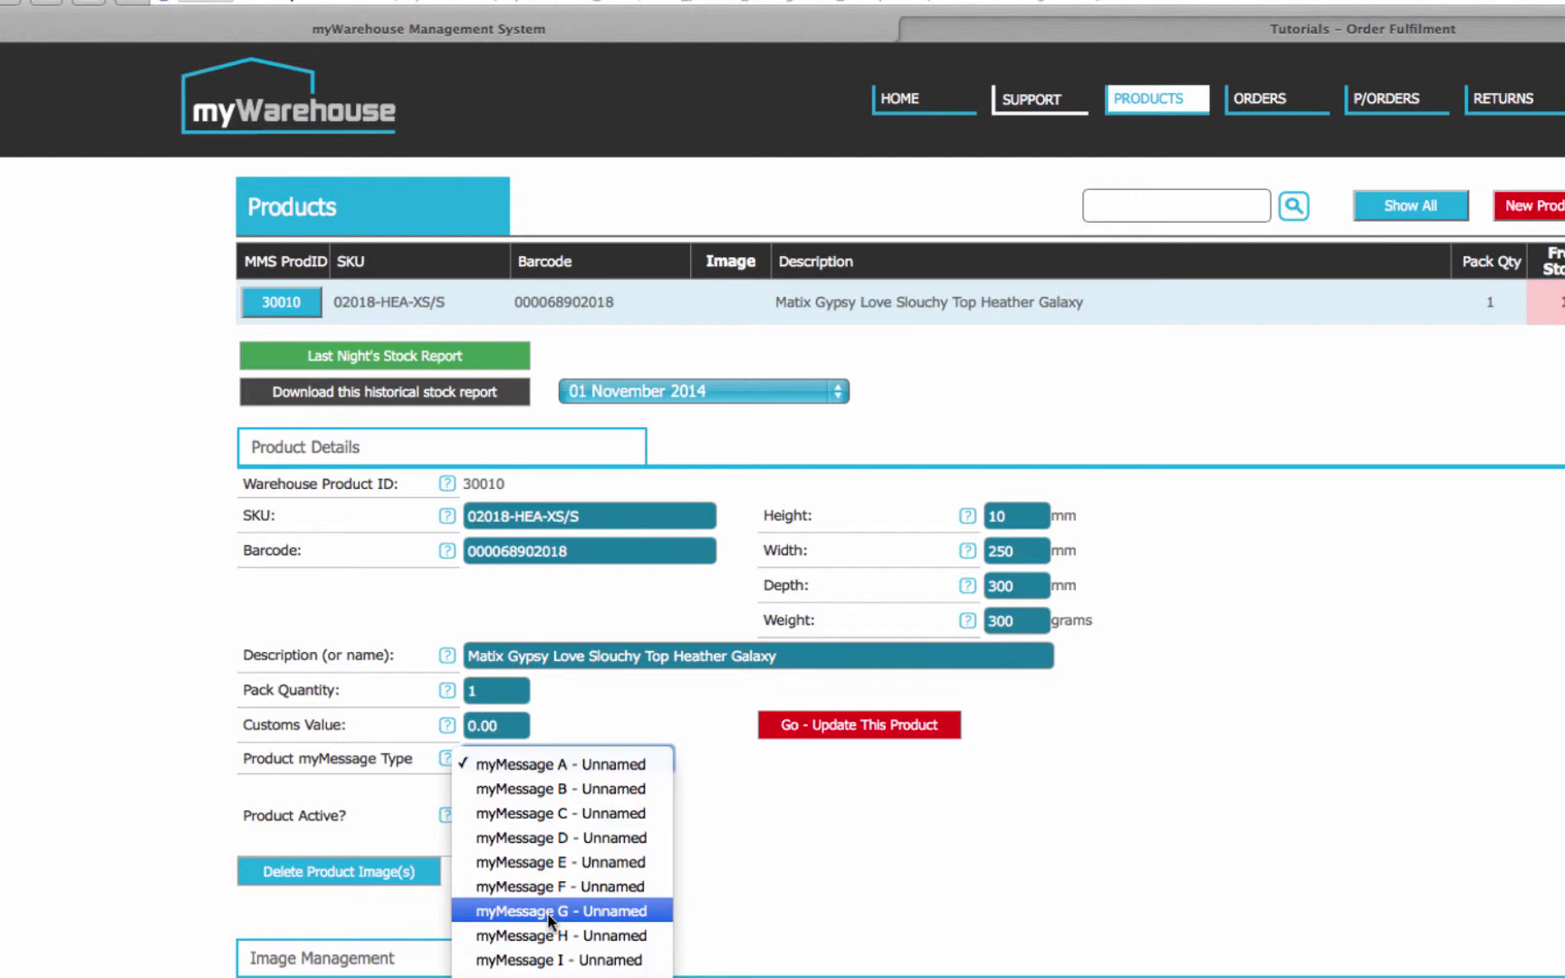
left_click(926, 888)
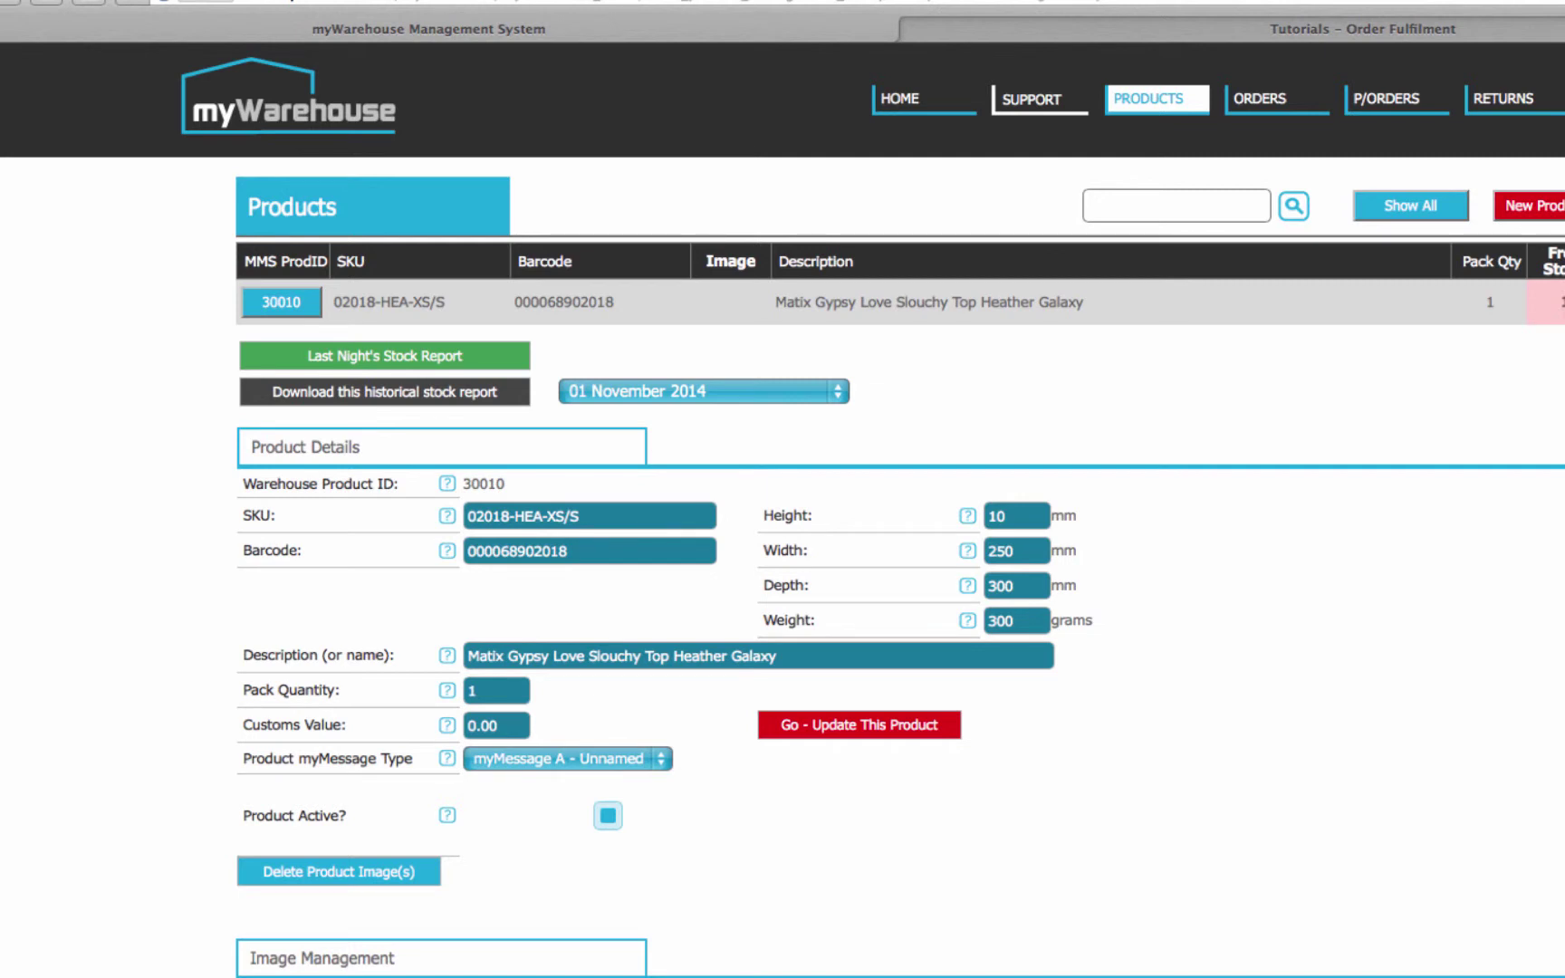
Choose 31 August 2014 as the historical stock report date, then open the New Product form.
left_click(664, 395)
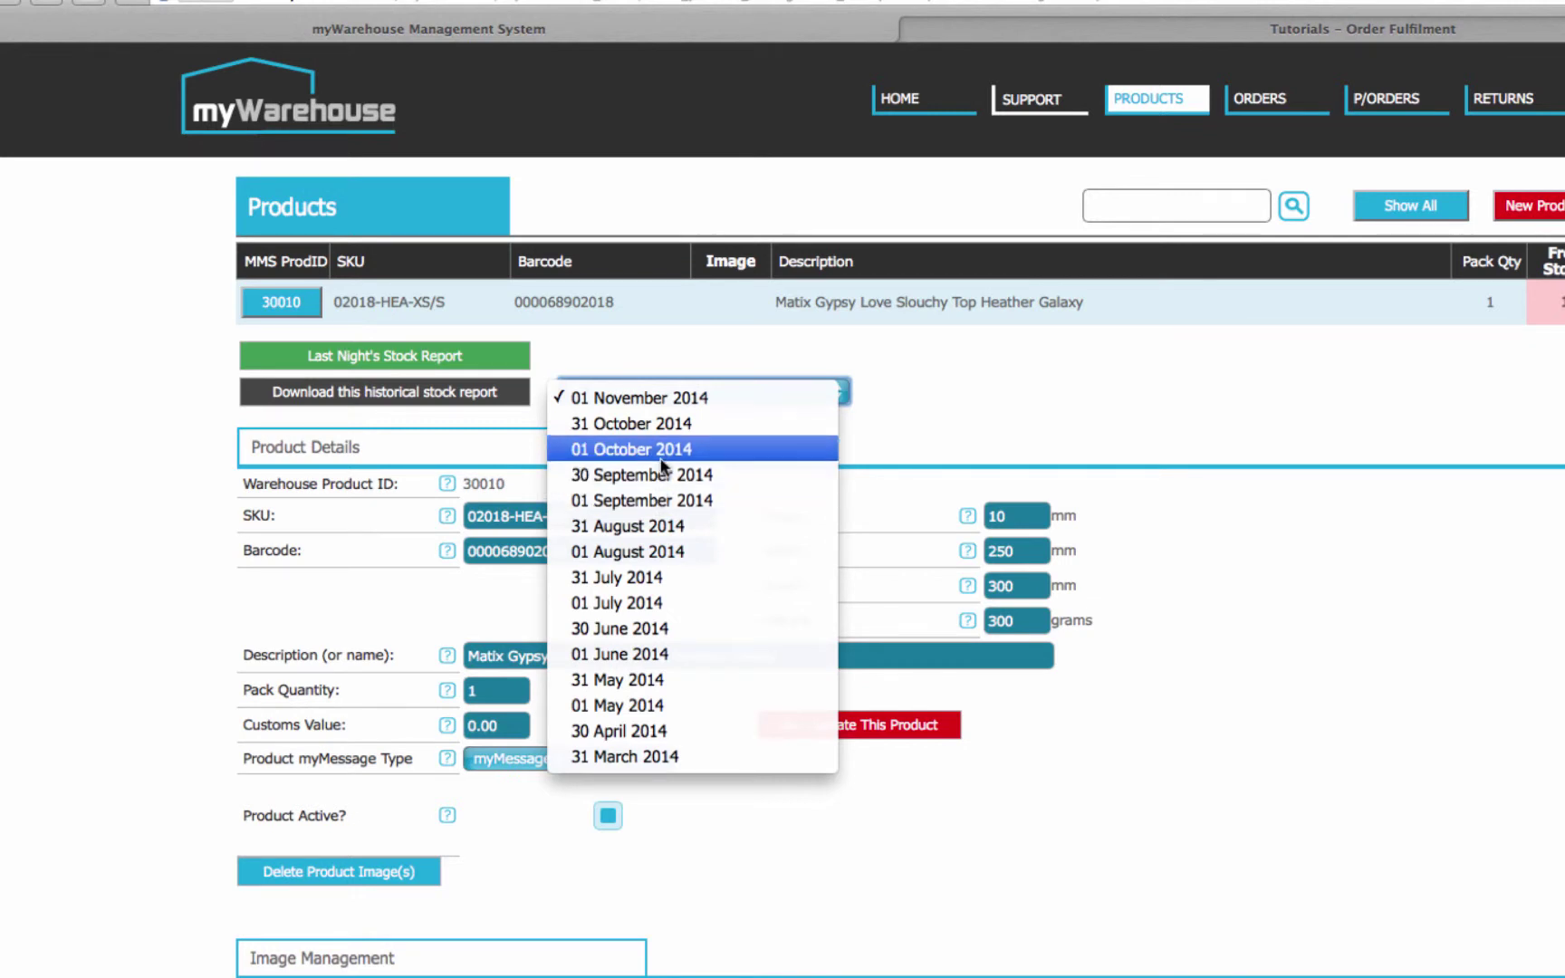
left_click(641, 529)
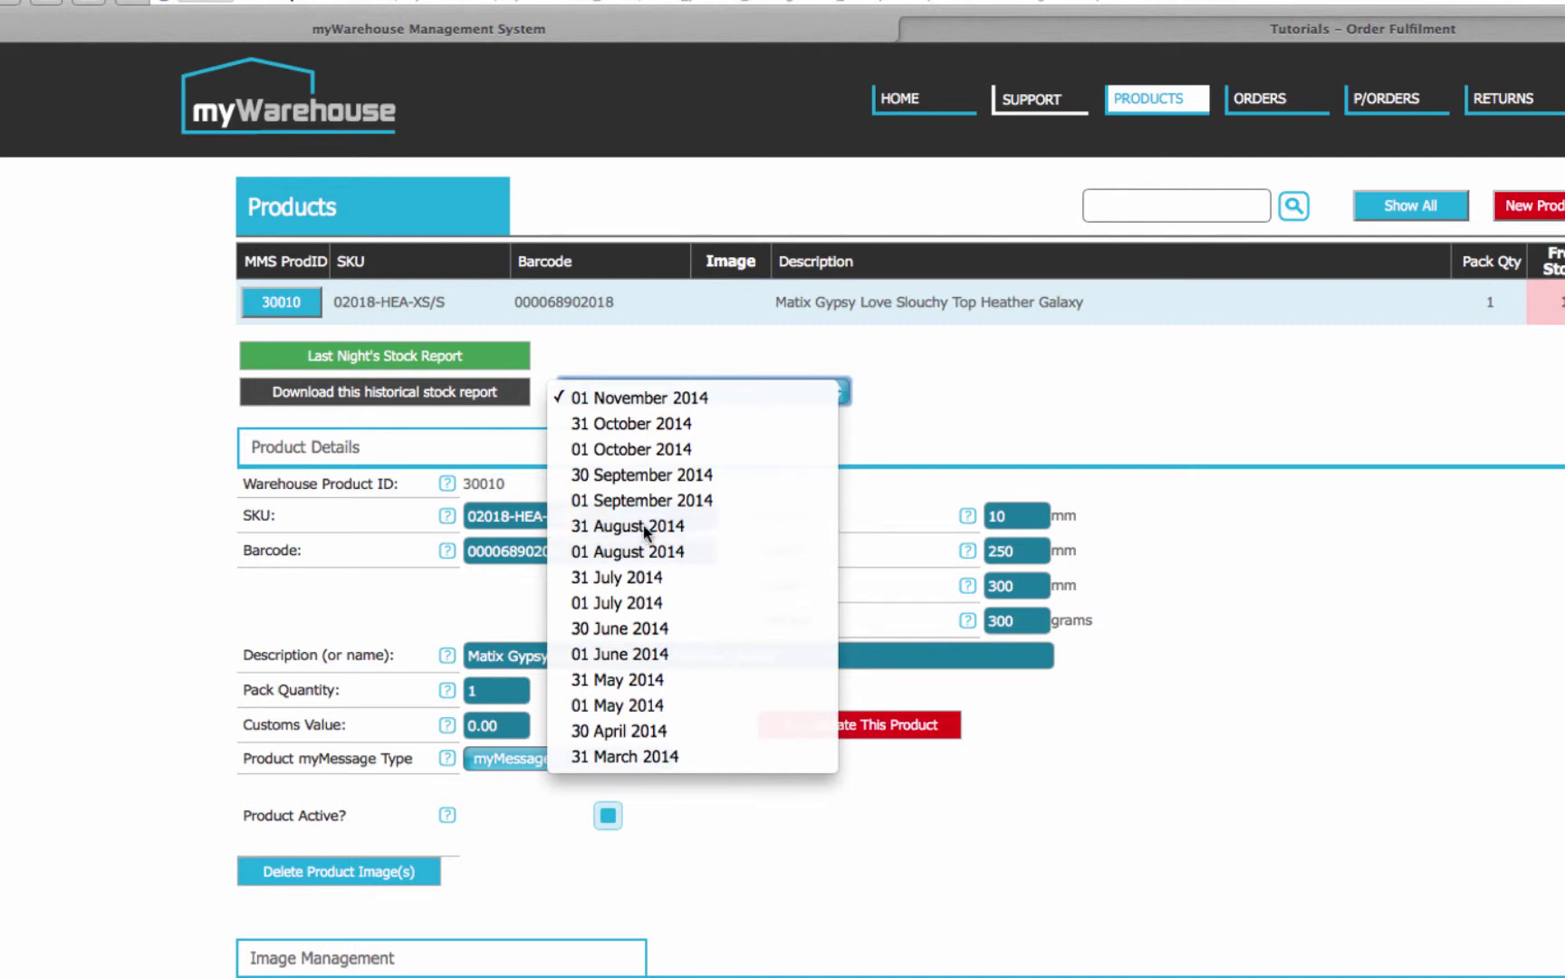
left_click(1012, 367)
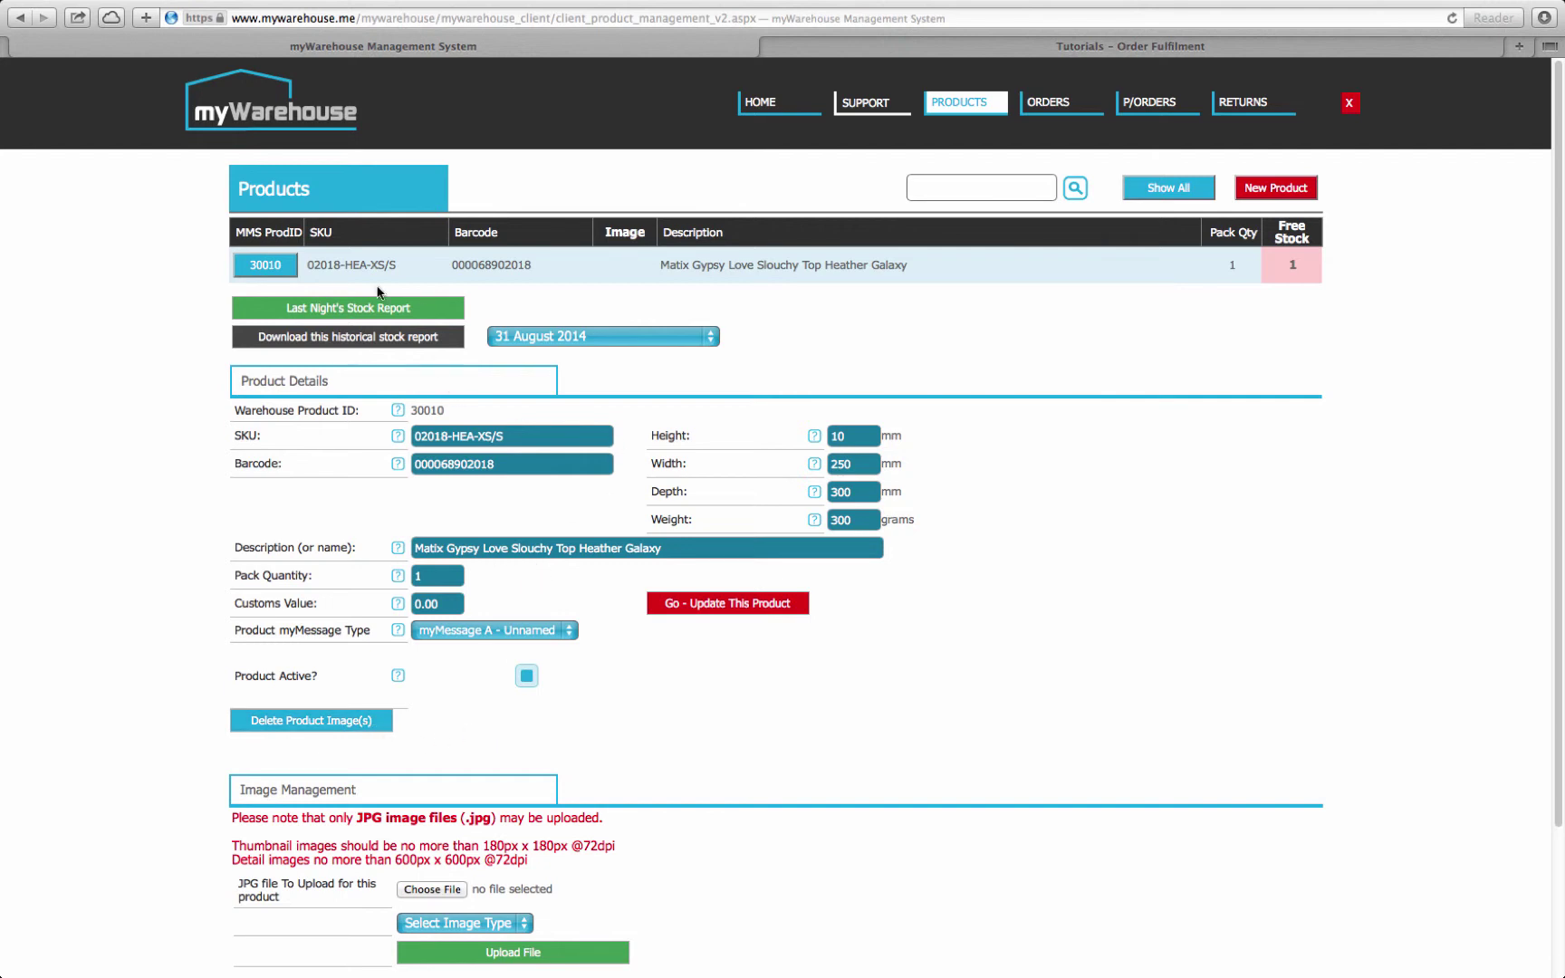
left_click(1268, 193)
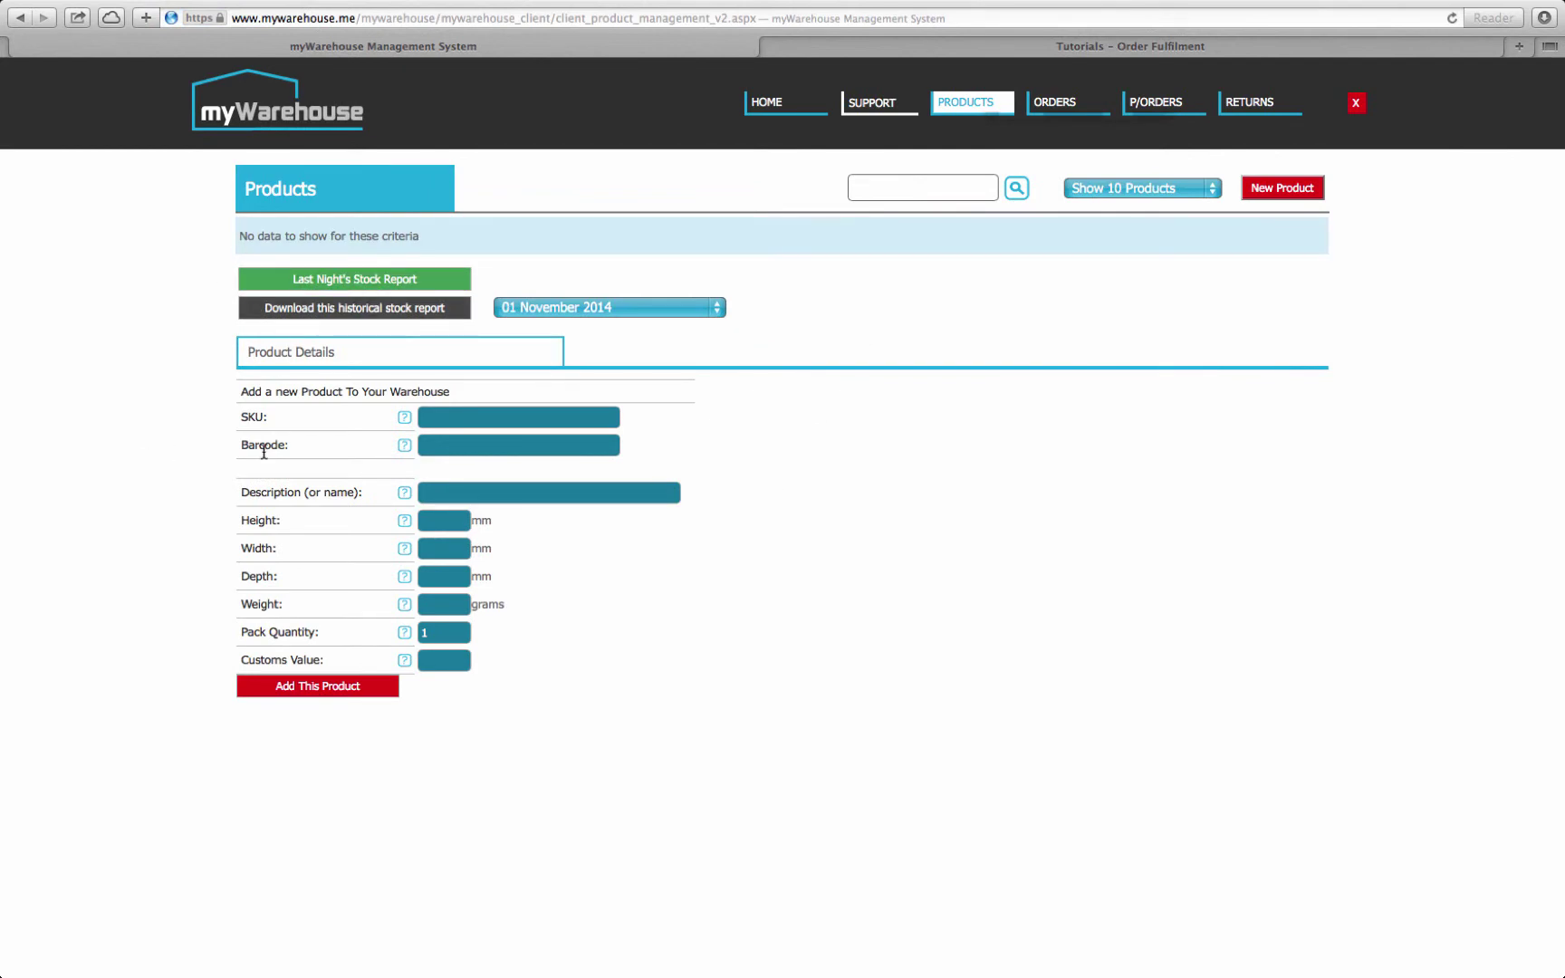
left_click(486, 426)
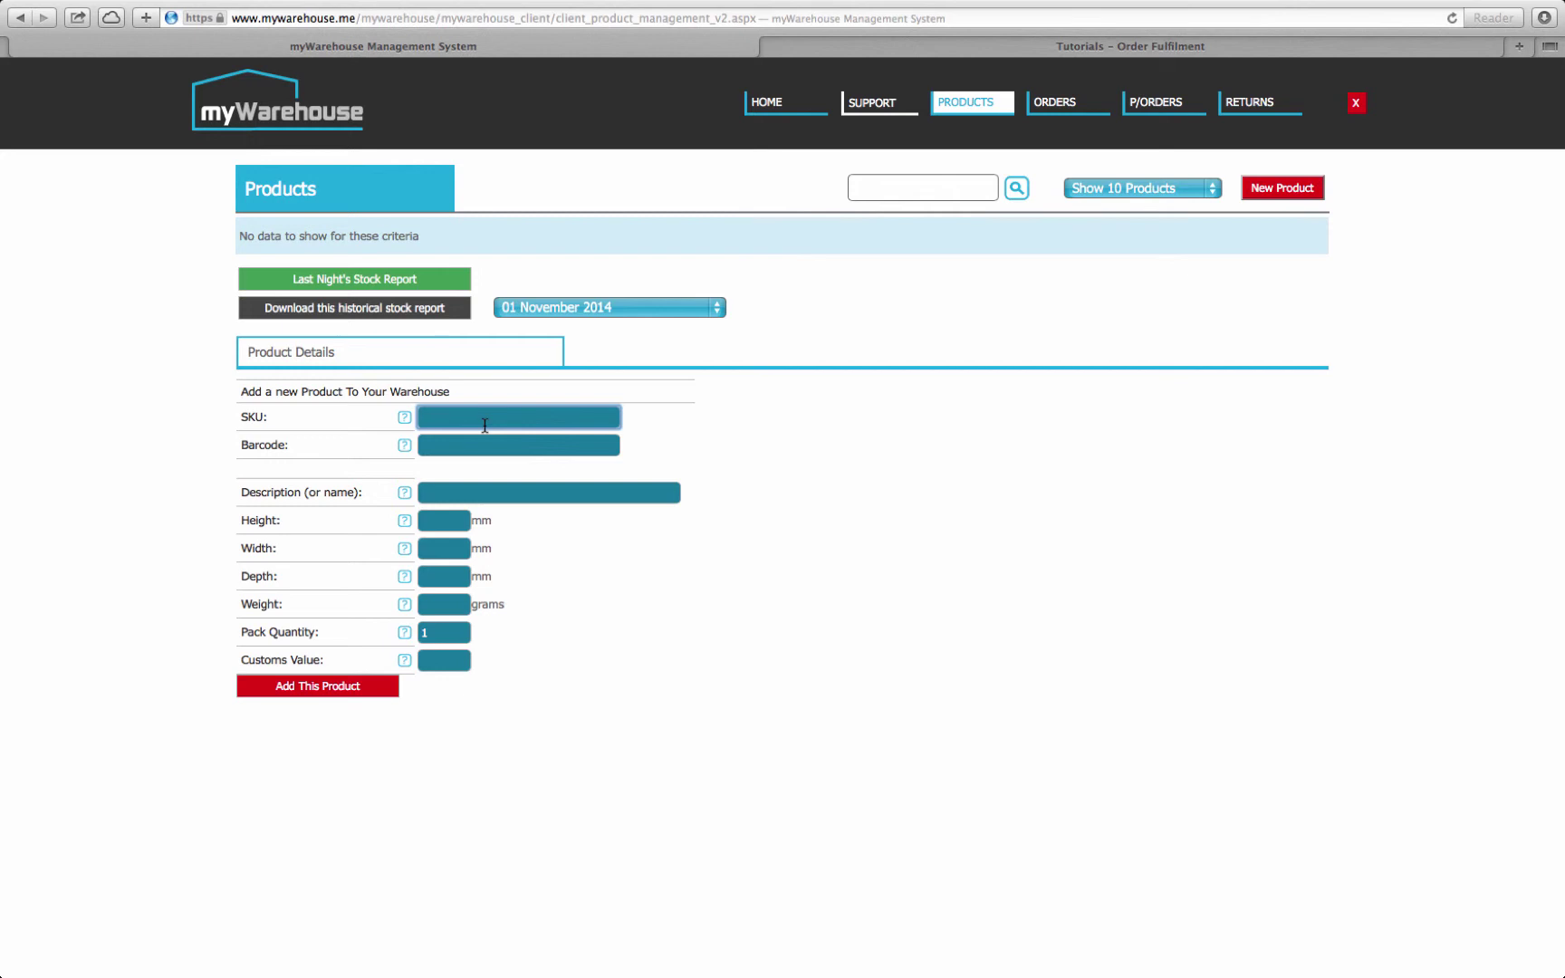
type("NEW_SKU")
left_click(529, 443)
type("2")
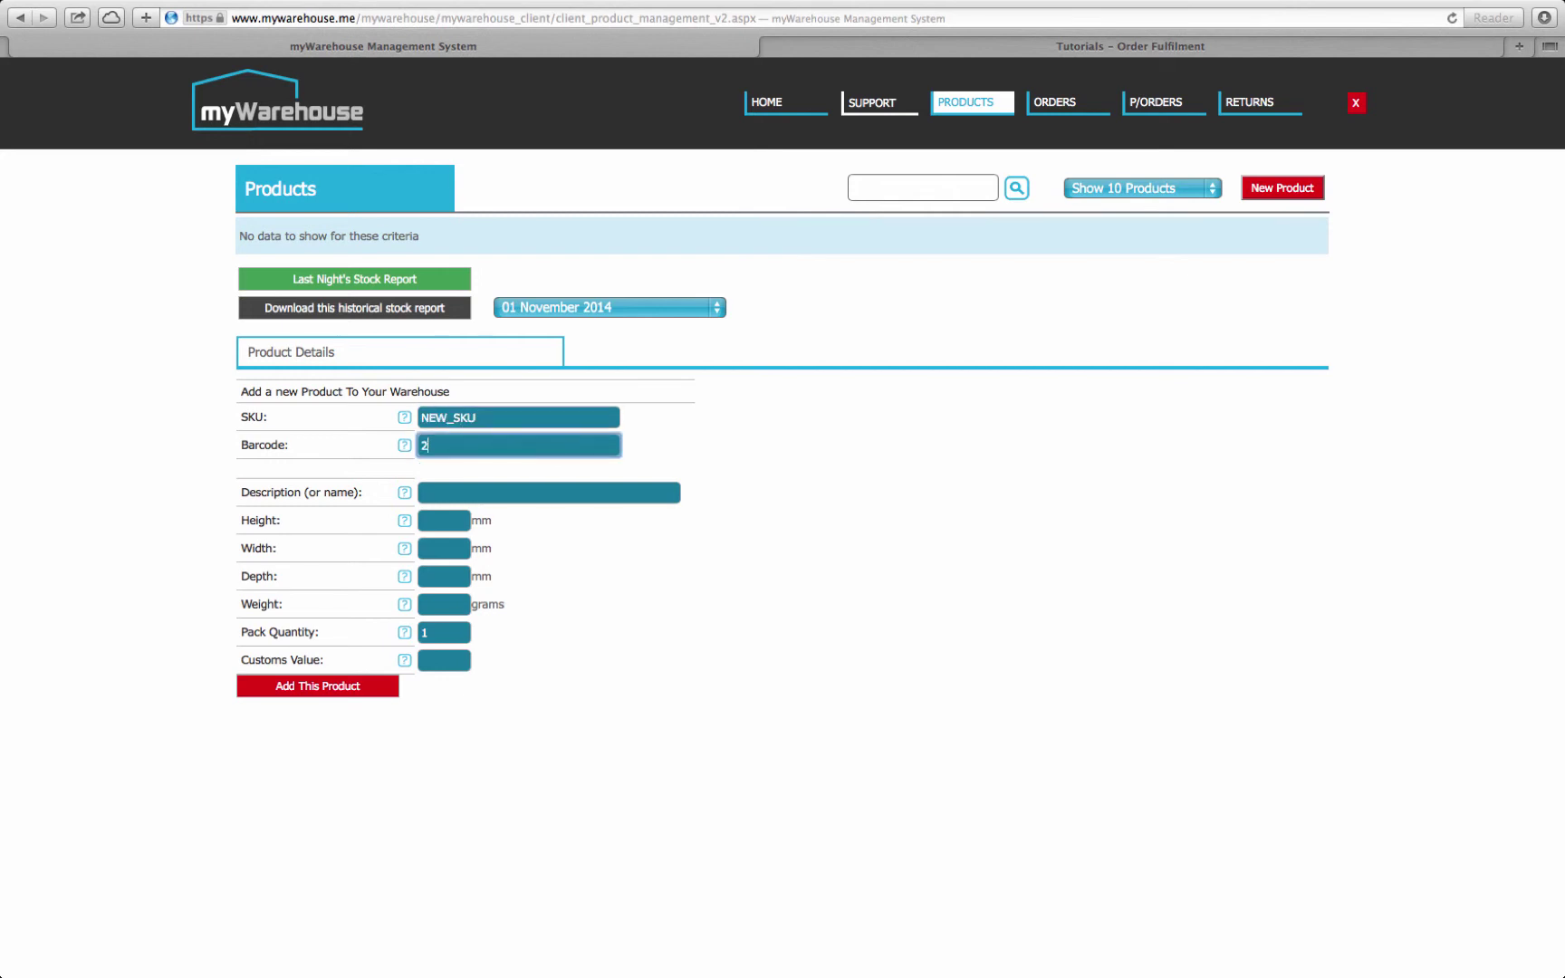
type("1315153154325")
left_click(477, 487)
type("A ")
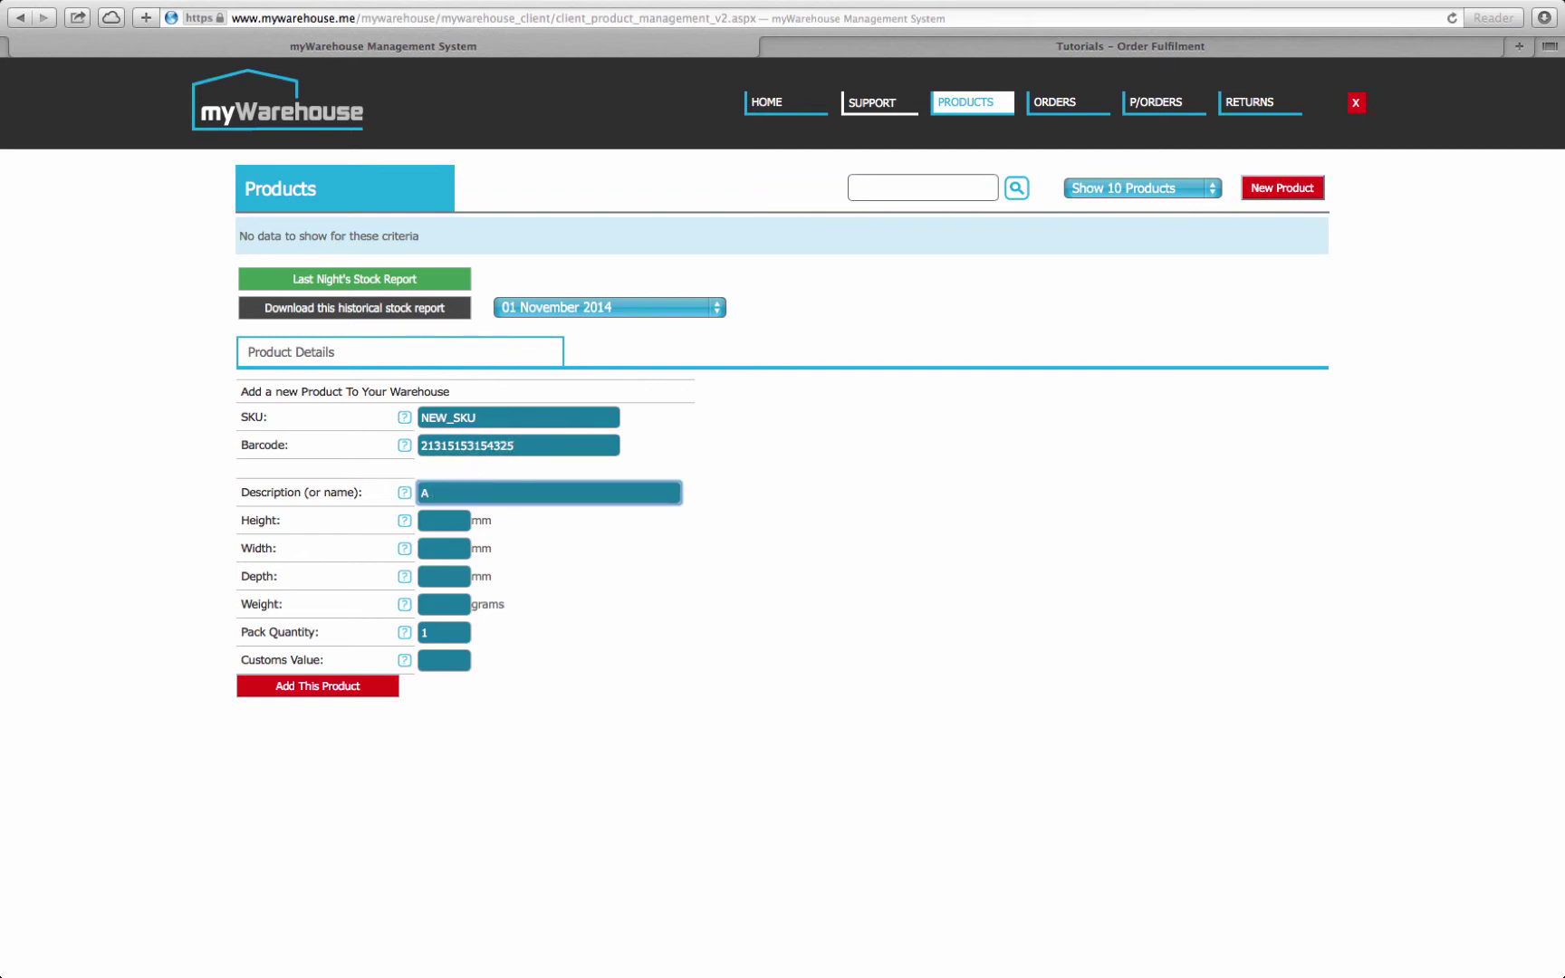
type("new sku")
Set height 2, width 2, depth 56, weight 50 and customs value 1, then add the product.
left_click(438, 524)
type("2")
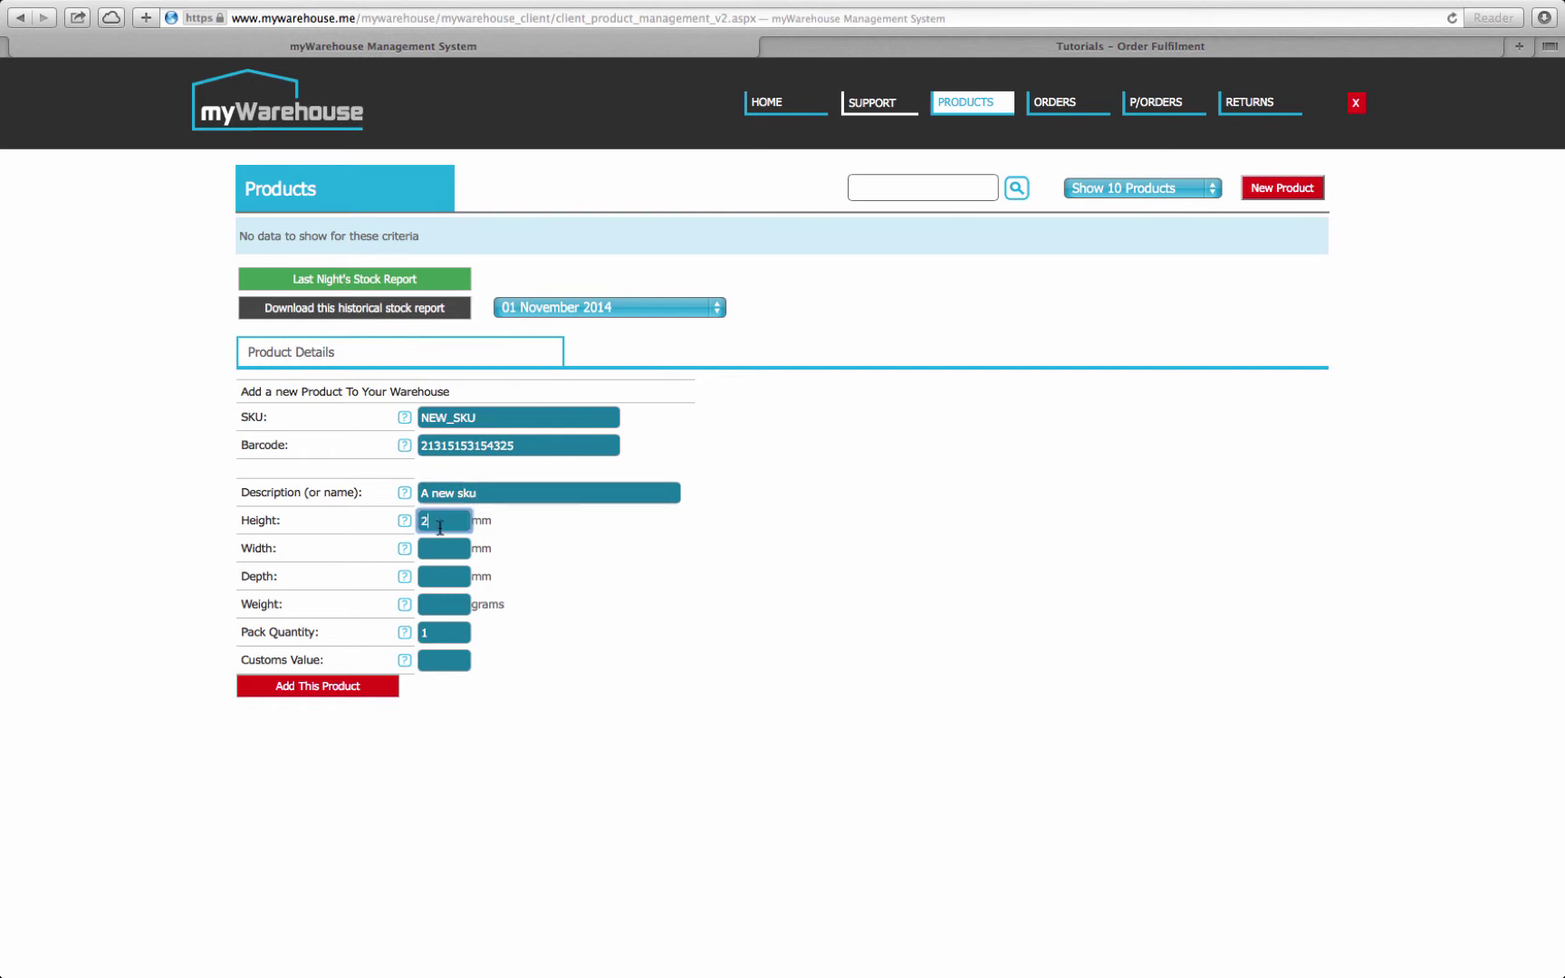
left_click(440, 547)
type("2")
left_click(443, 578)
type("56")
left_click(438, 602)
type("50")
left_click(441, 660)
type("1")
left_click(366, 685)
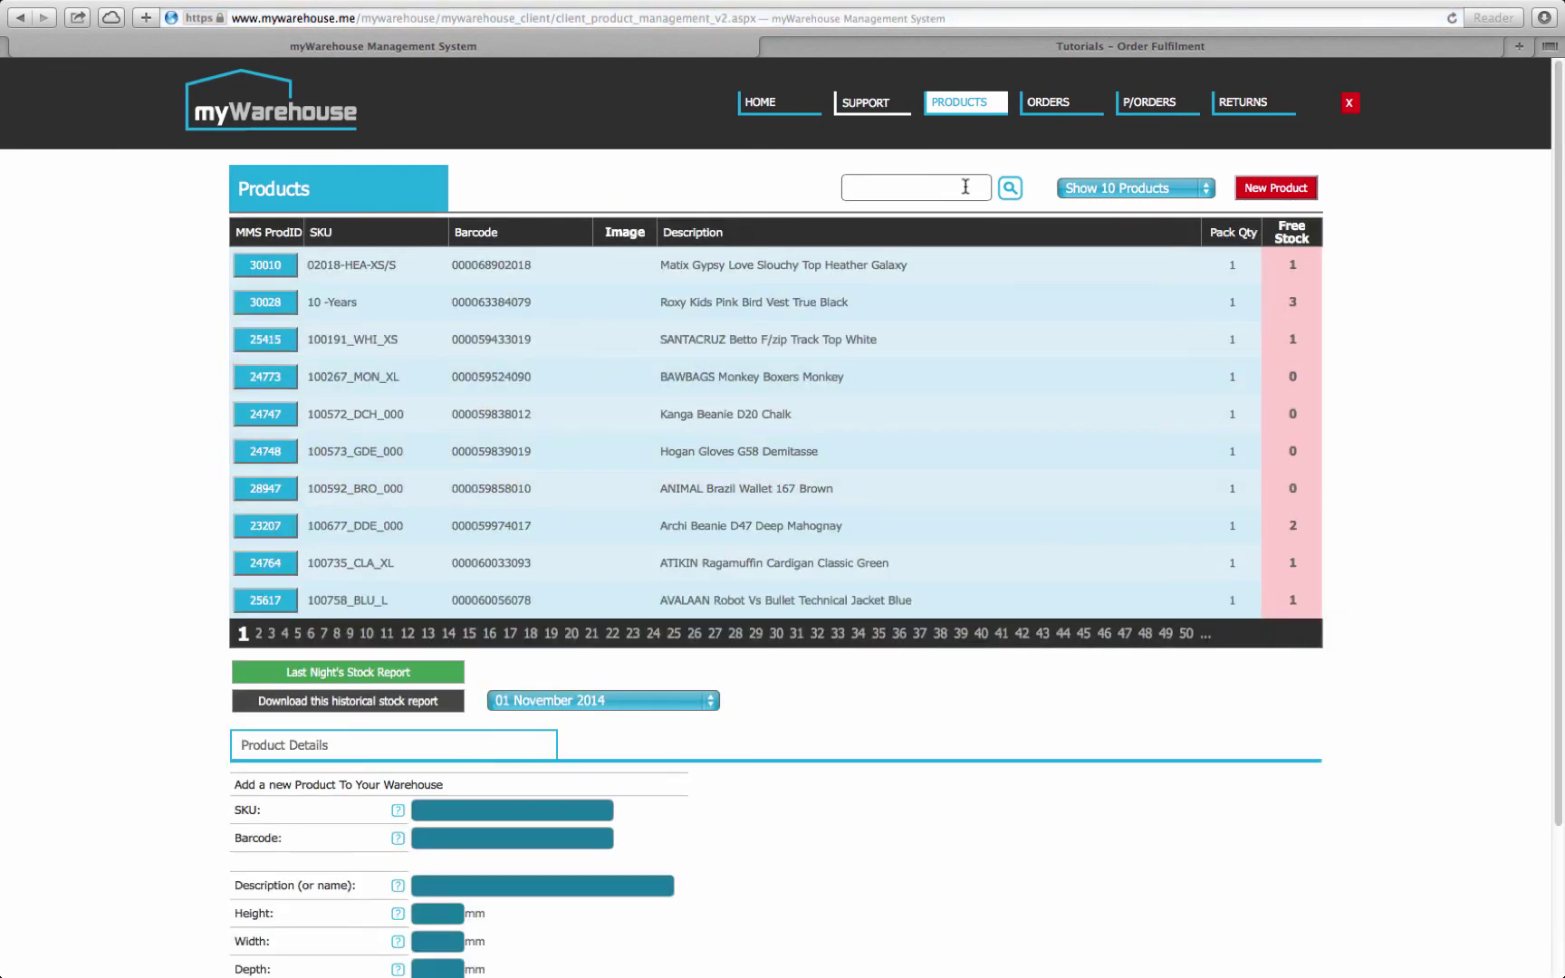
Search products for 'new', removing the stray word 'potato', and go to results page 4.
left_click(965, 186)
type("new")
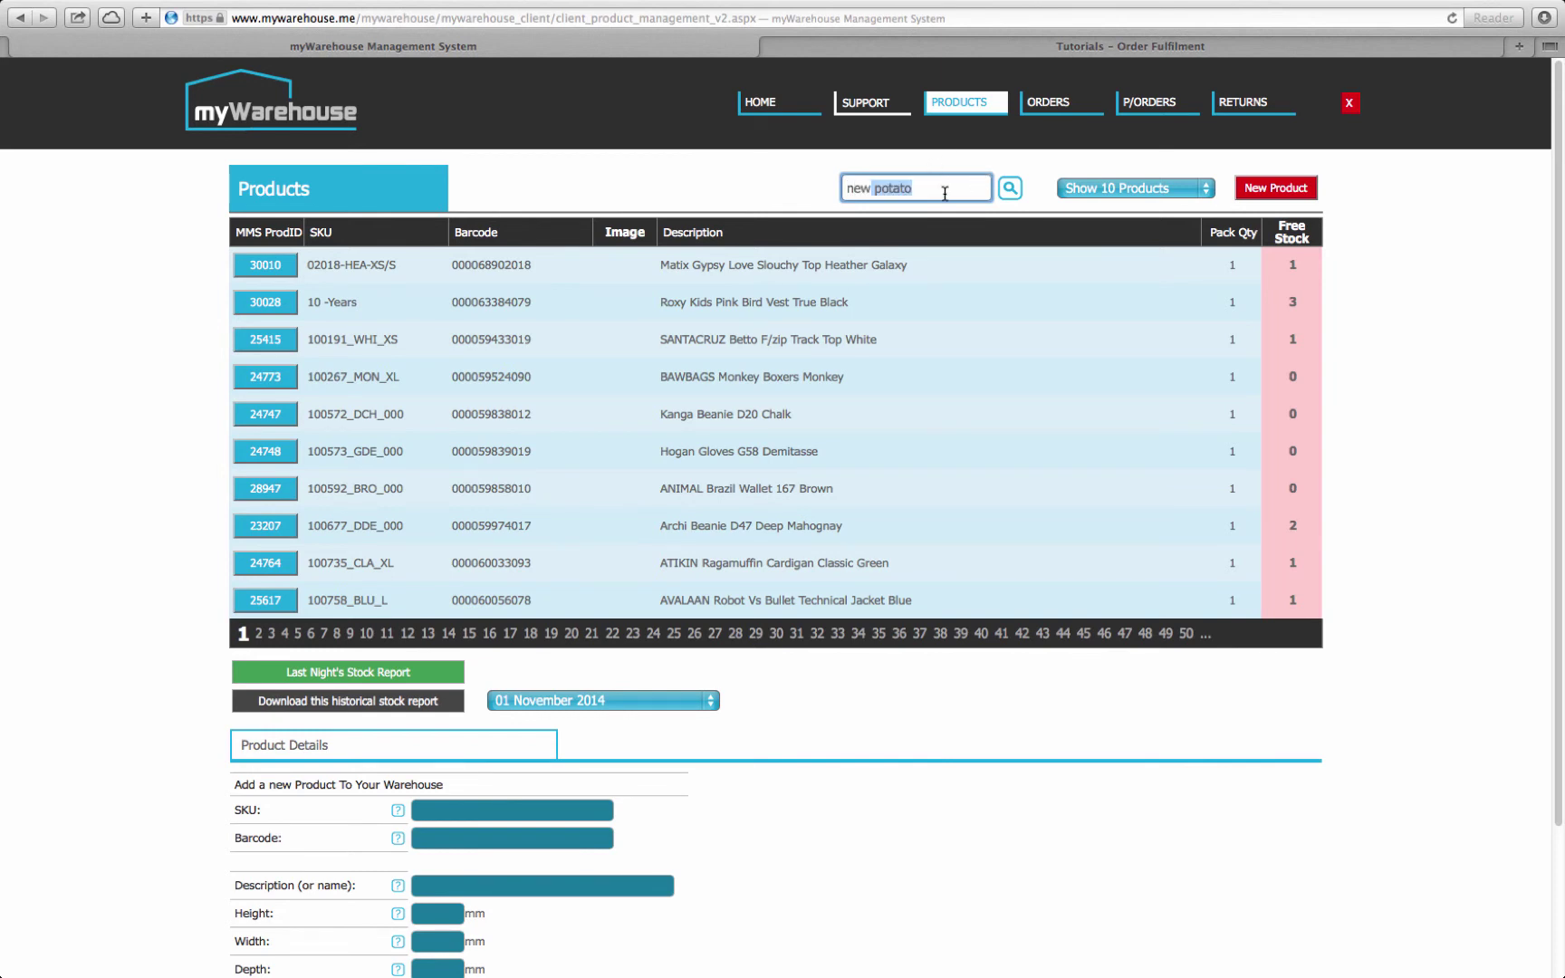
key("BackSpace")
key("BackSpace")
key("BackSpace")
key("Down")
key("Return")
left_click(1008, 189)
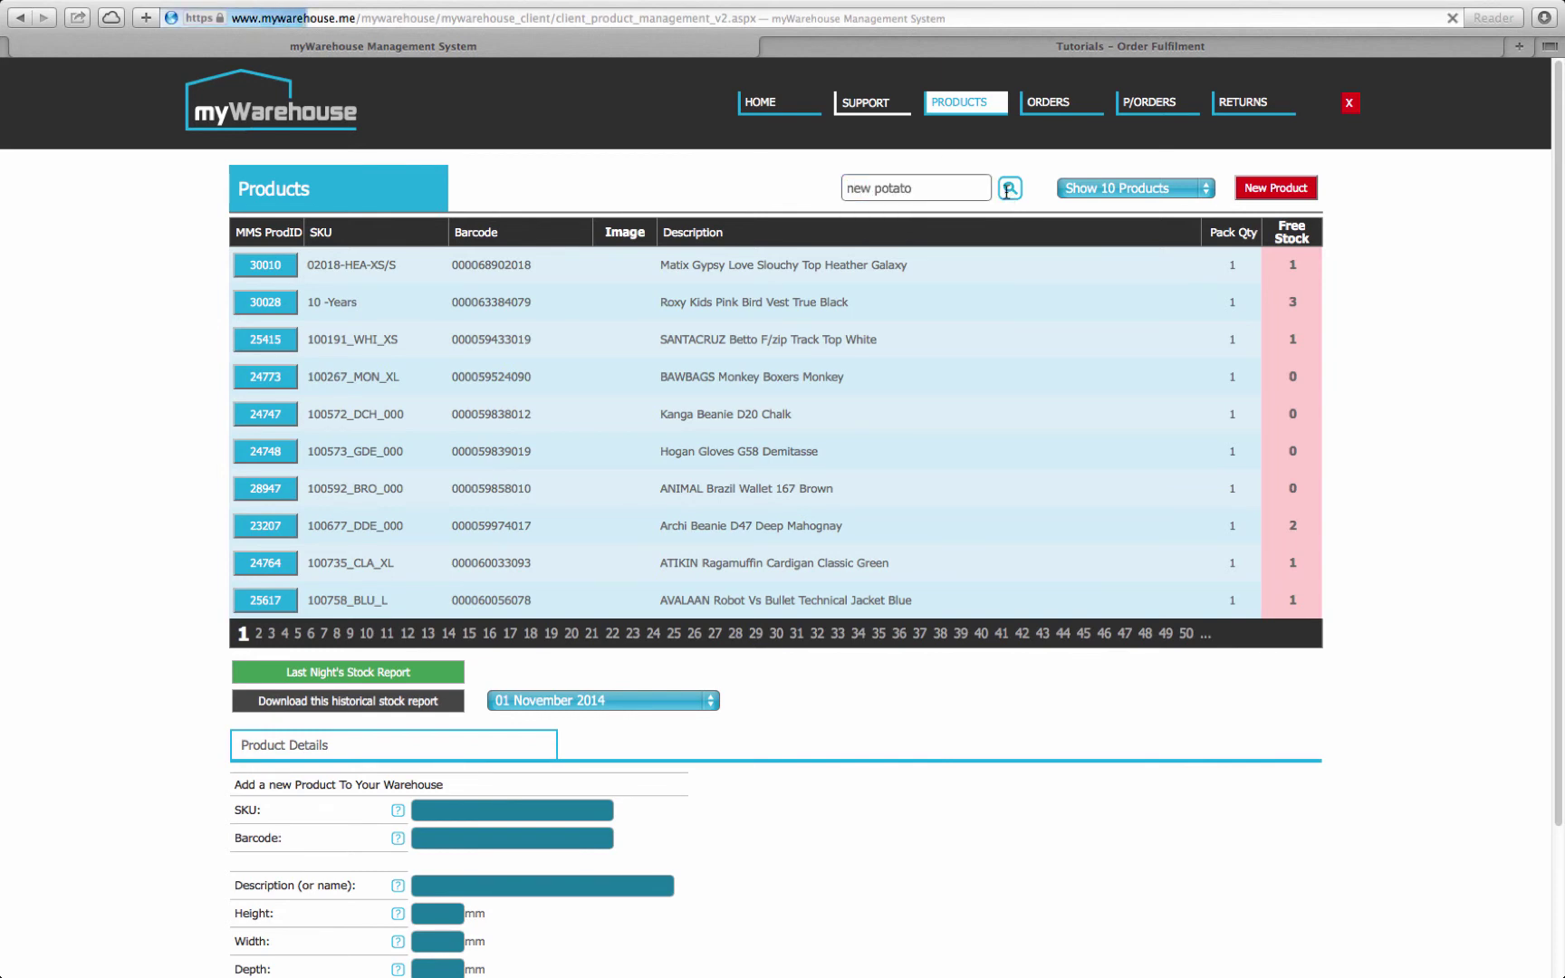
left_click_drag(875, 189, 950, 190)
key("BackSpace")
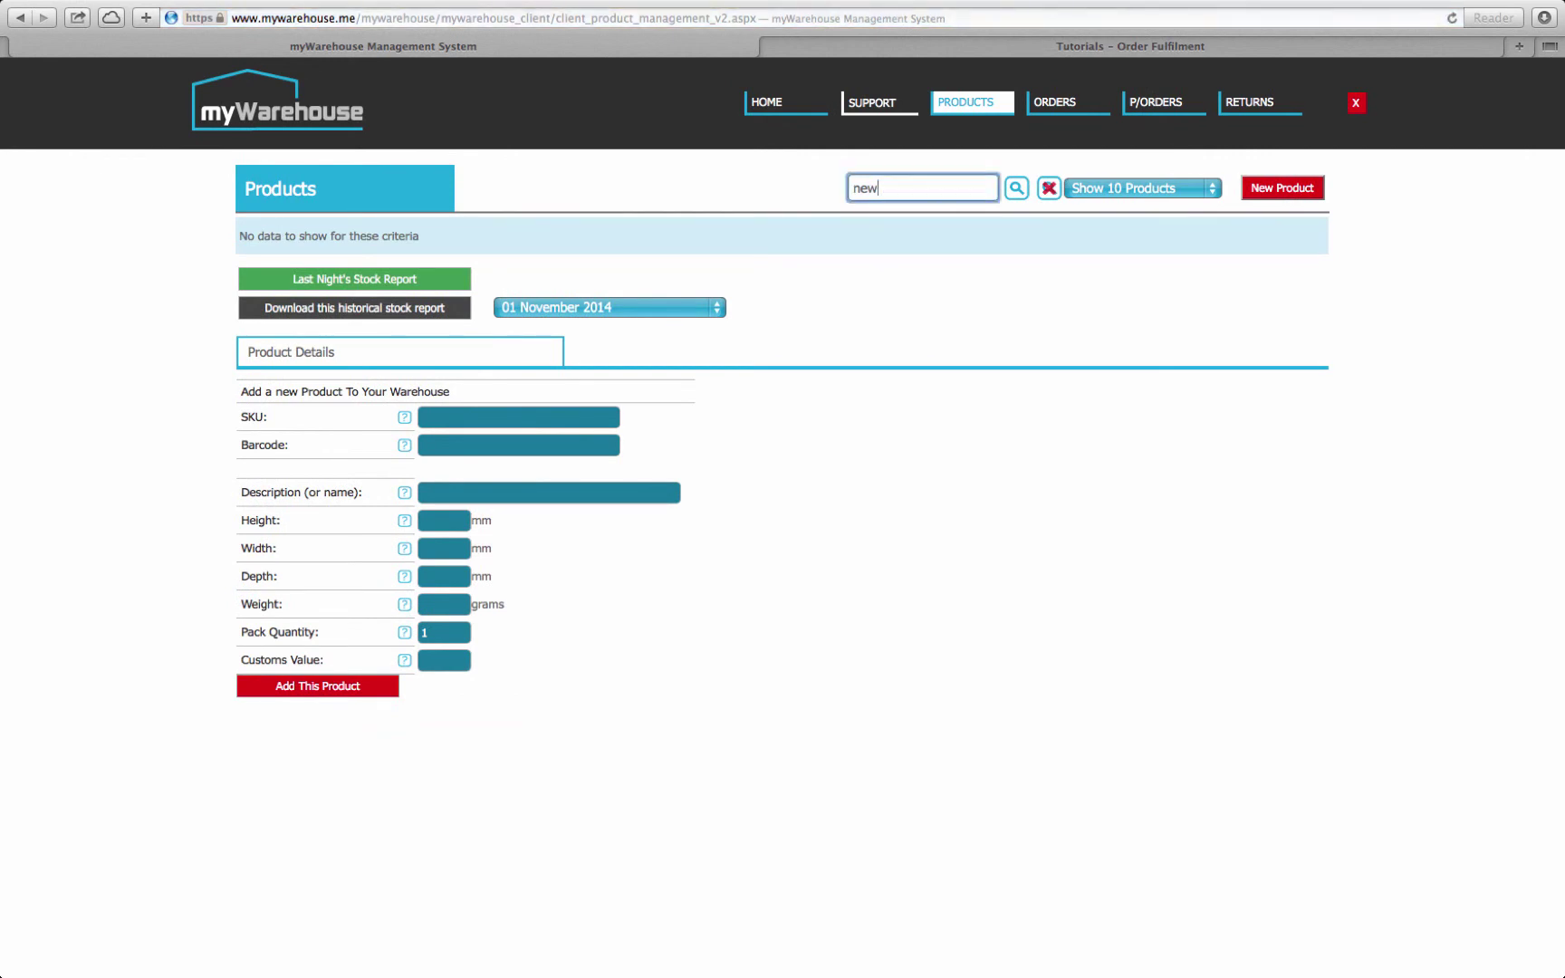
left_click(1015, 189)
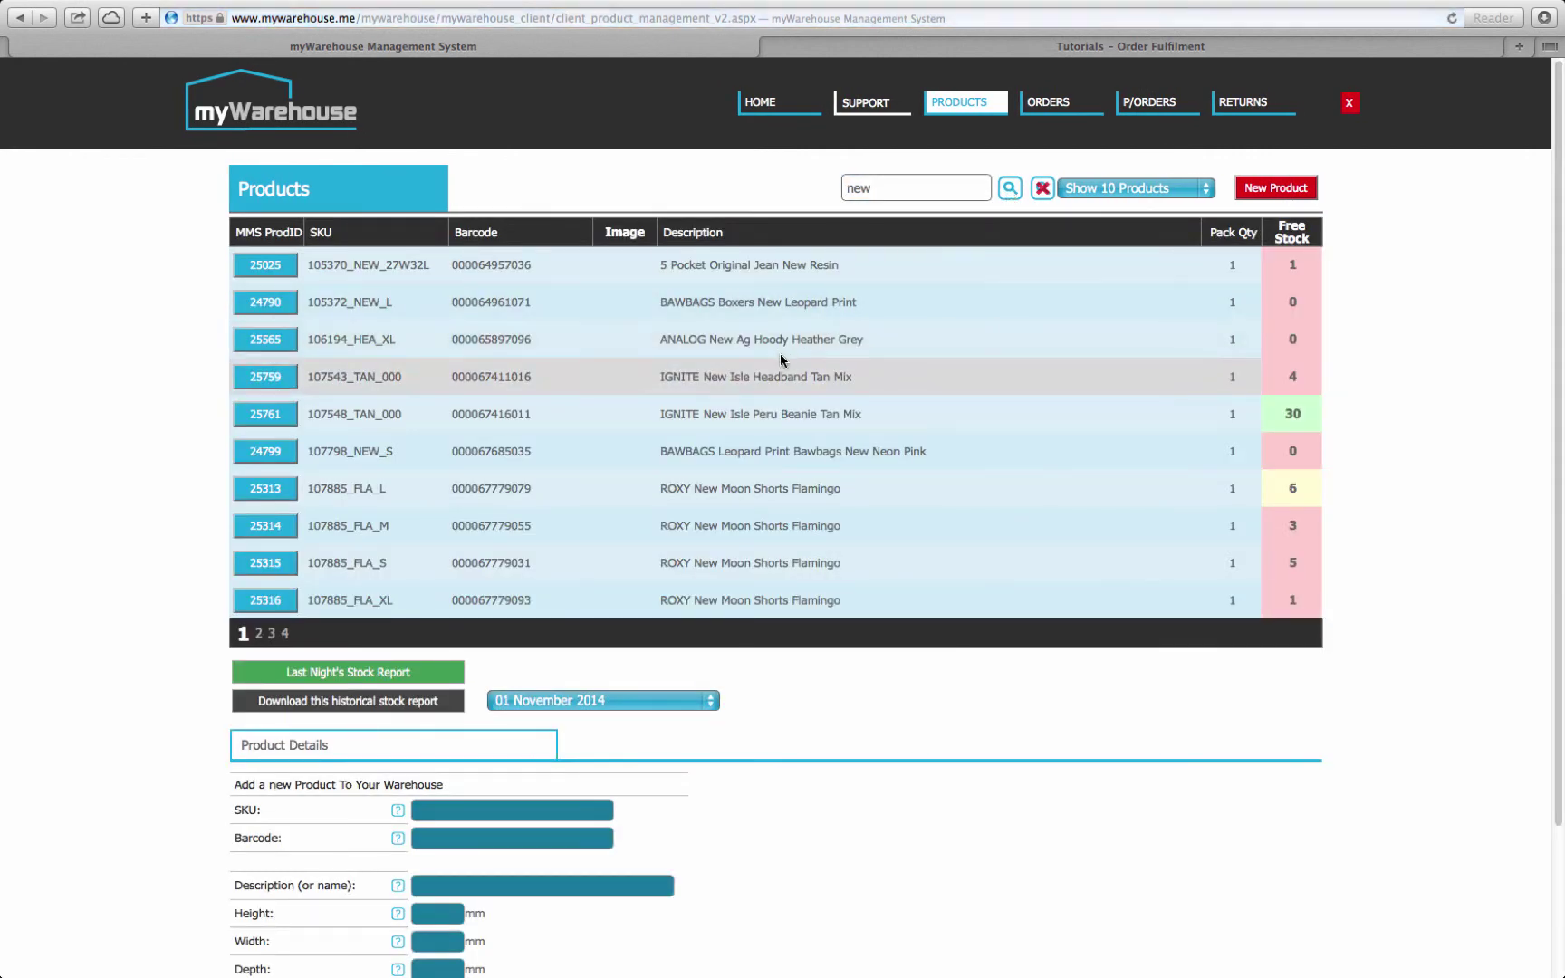
left_click(283, 631)
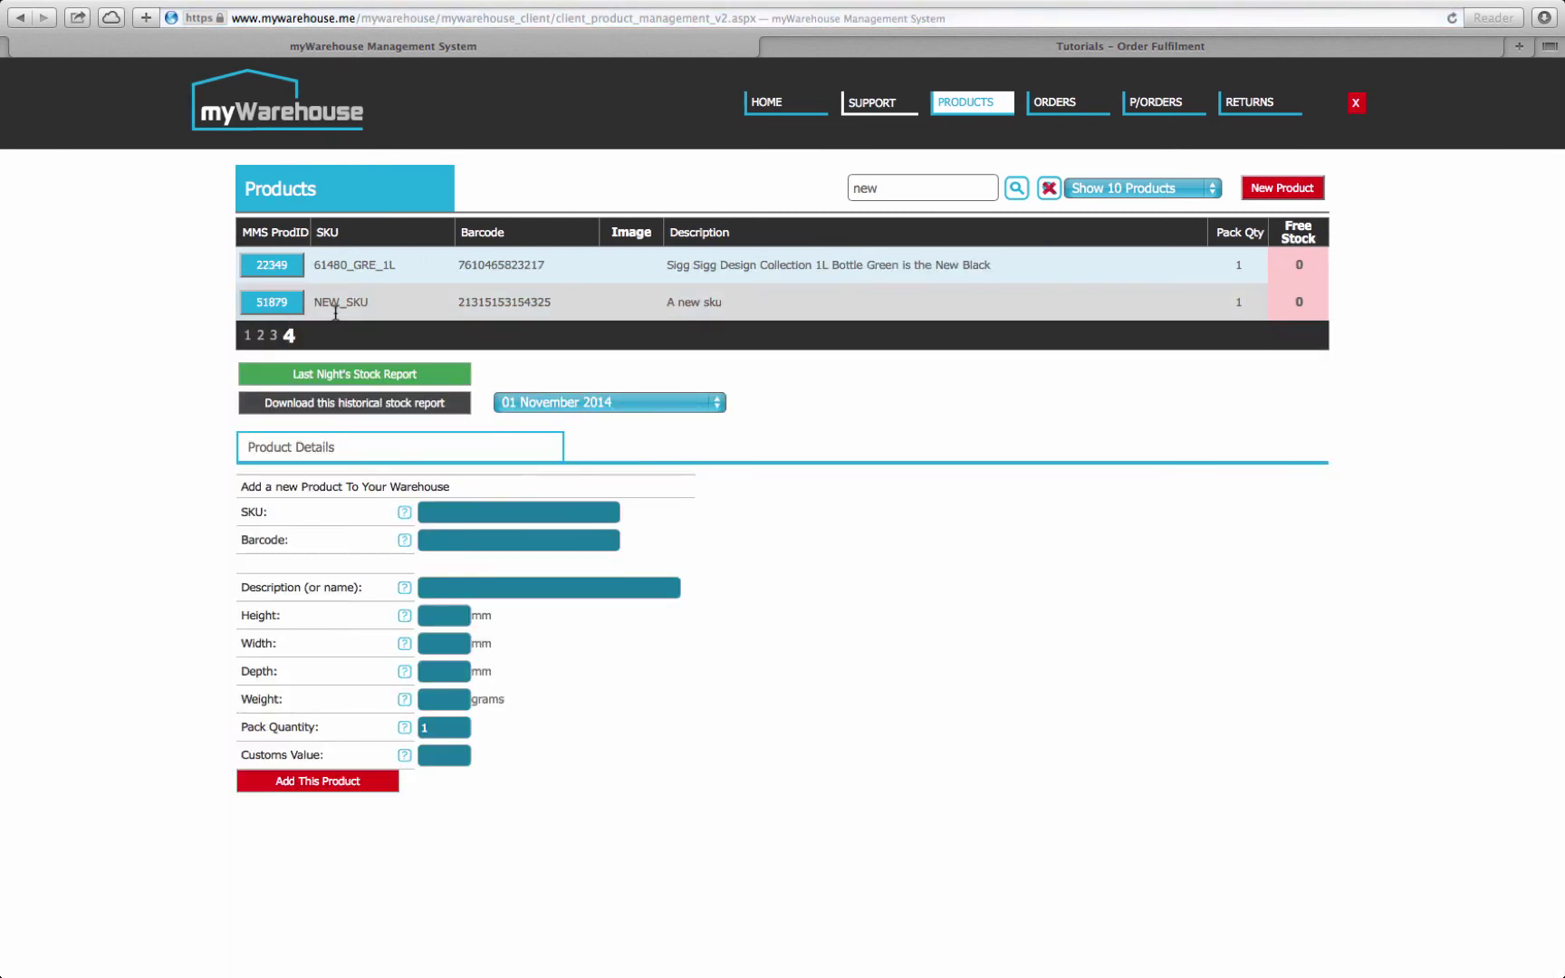
Open the Product Details of NEW_SKU via its ProdID 51879.
left_click(281, 305)
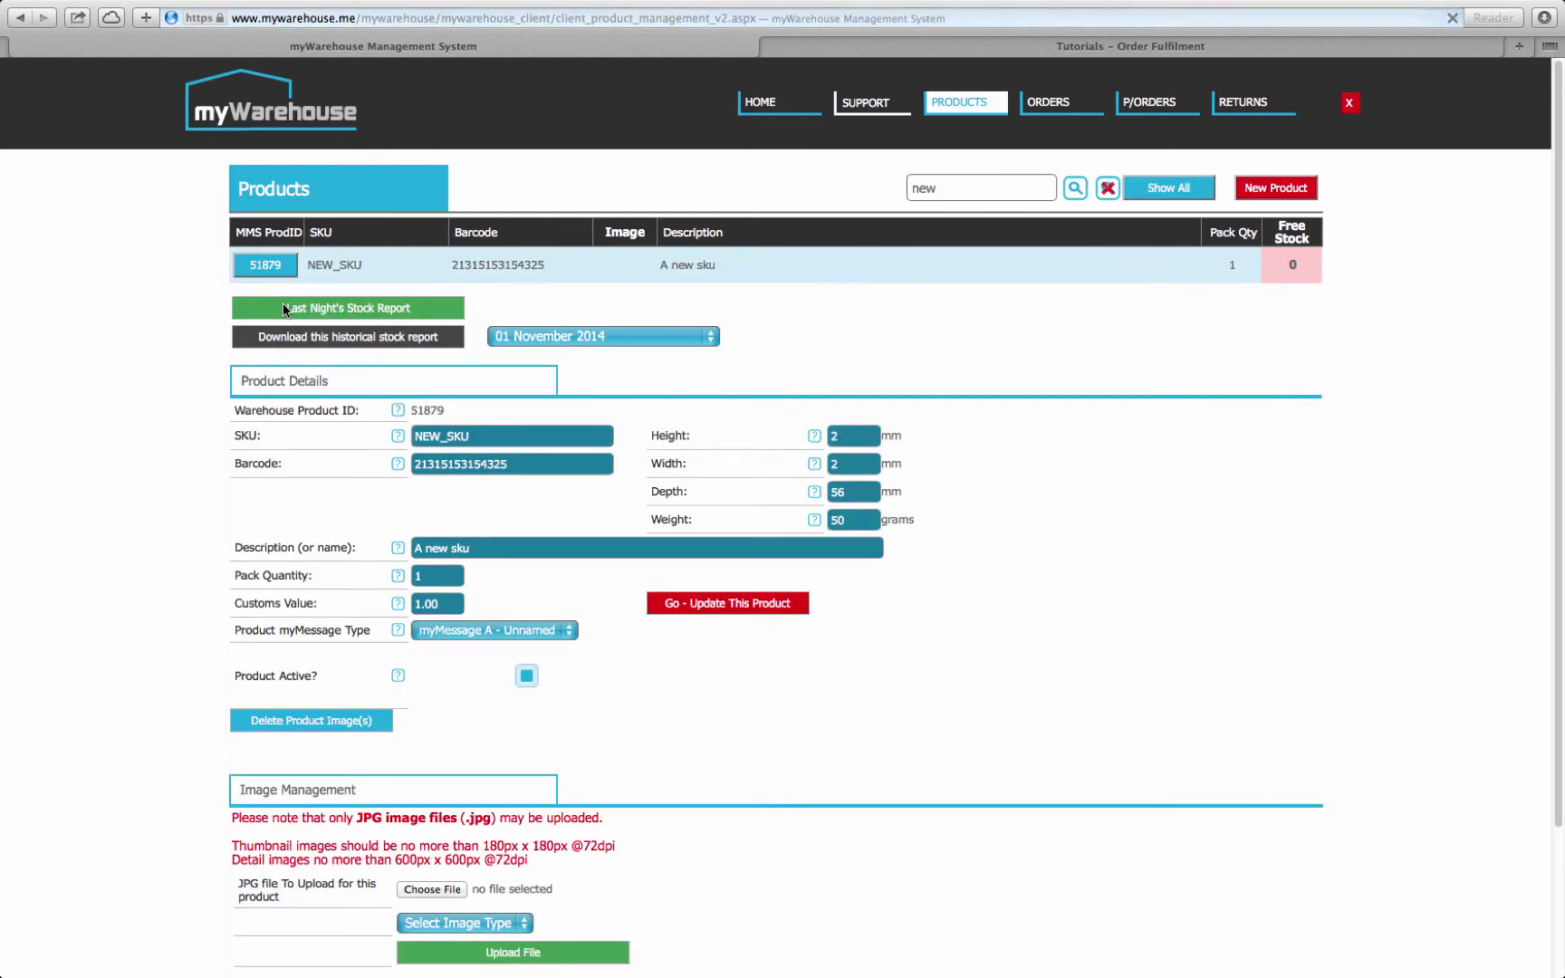